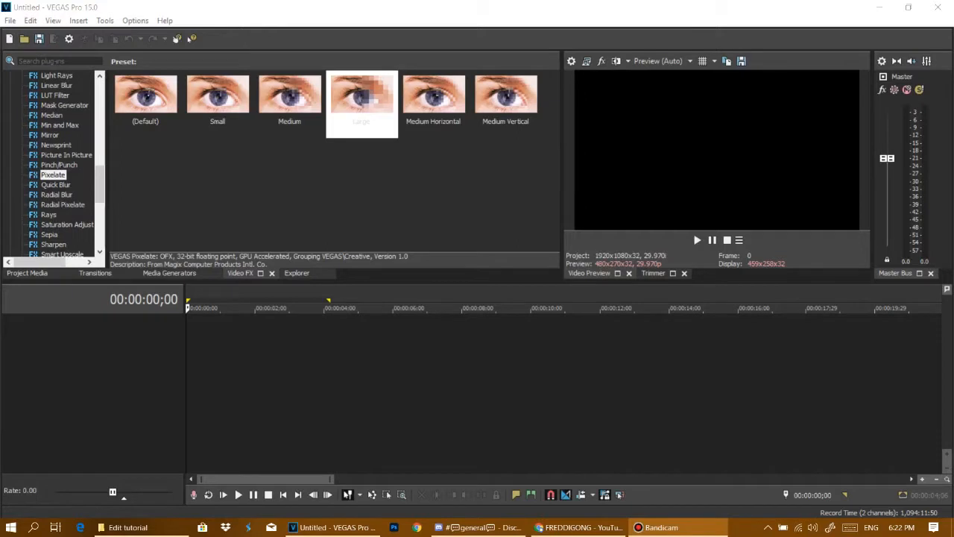
# - Add the videoplayback clip from the Edit tutorial folder without matching the project settings to it, and place it at the timeline's start
pyautogui.scroll(12, 52, 164)
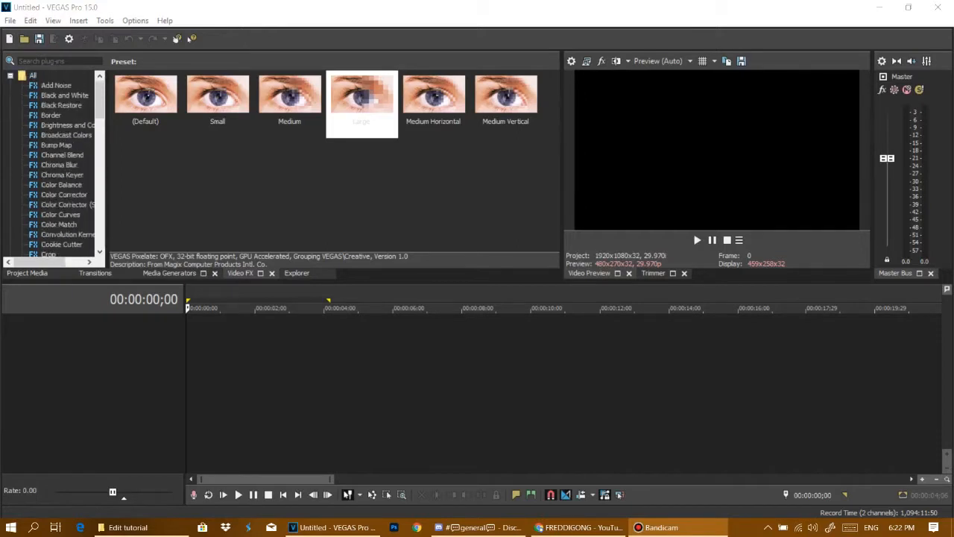
pyautogui.click(33, 75)
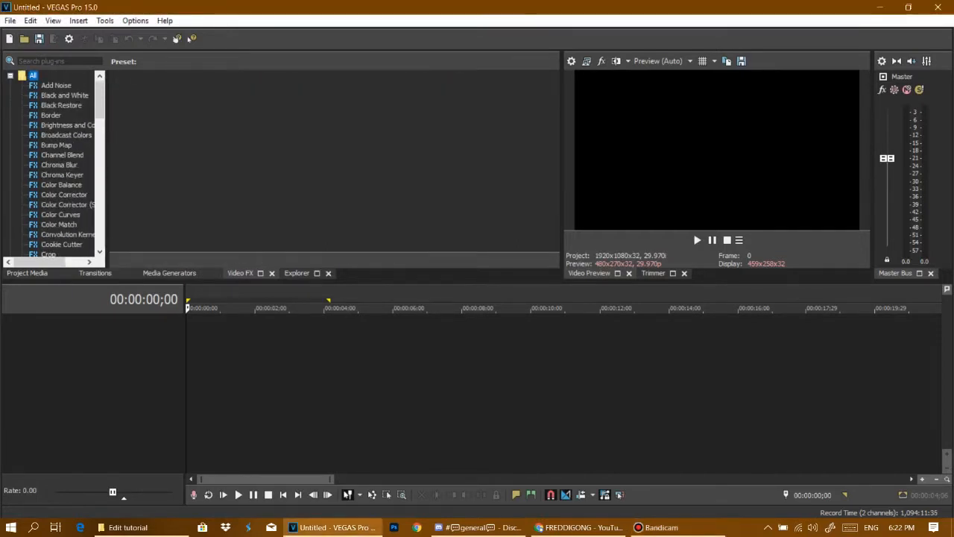
pyautogui.moveTo(131, 529)
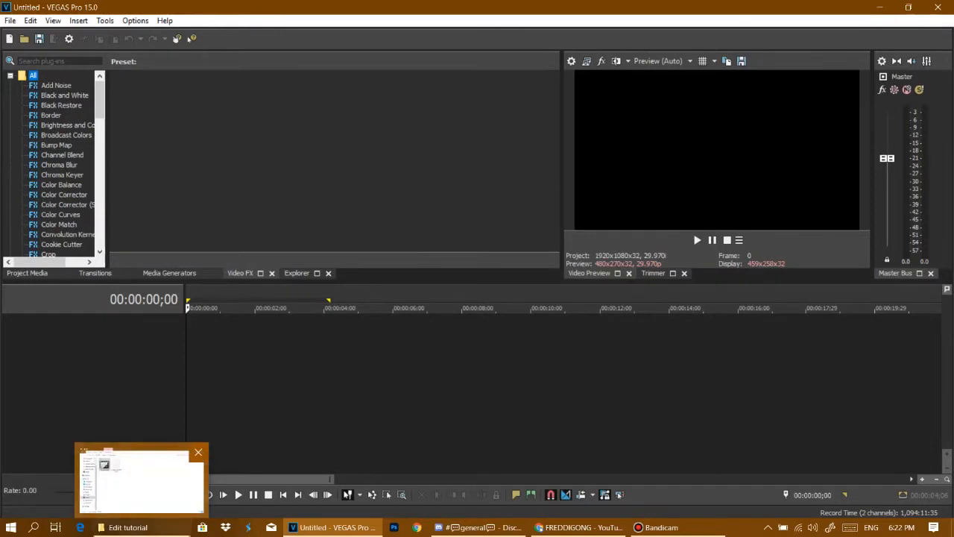
pyautogui.click(124, 493)
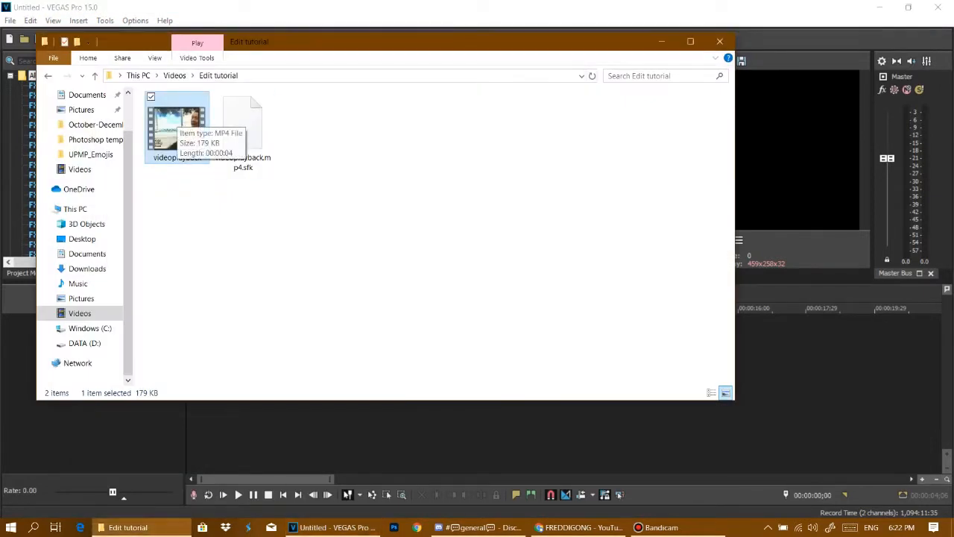
pyautogui.moveTo(176, 117); pyautogui.dragTo(224, 171)
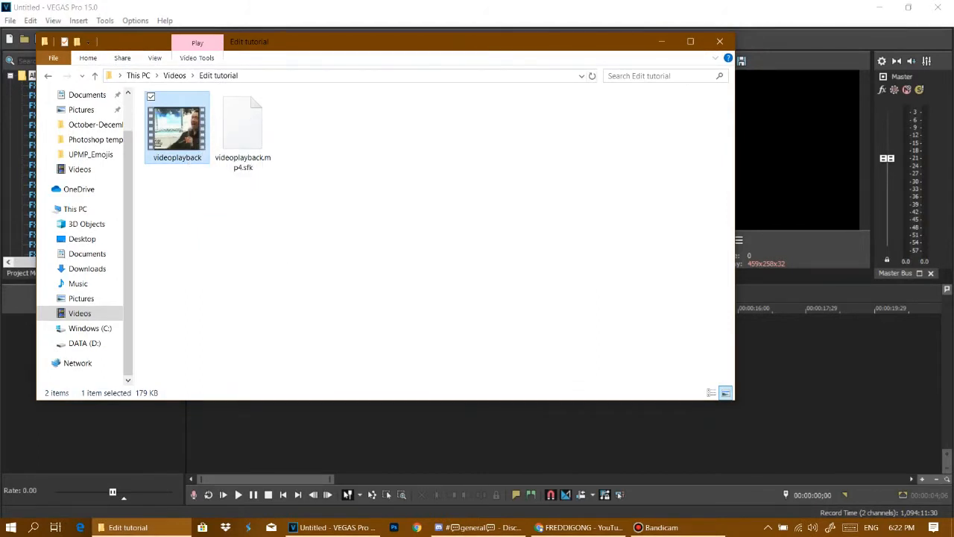
pyautogui.moveTo(177, 126); pyautogui.dragTo(306, 425)
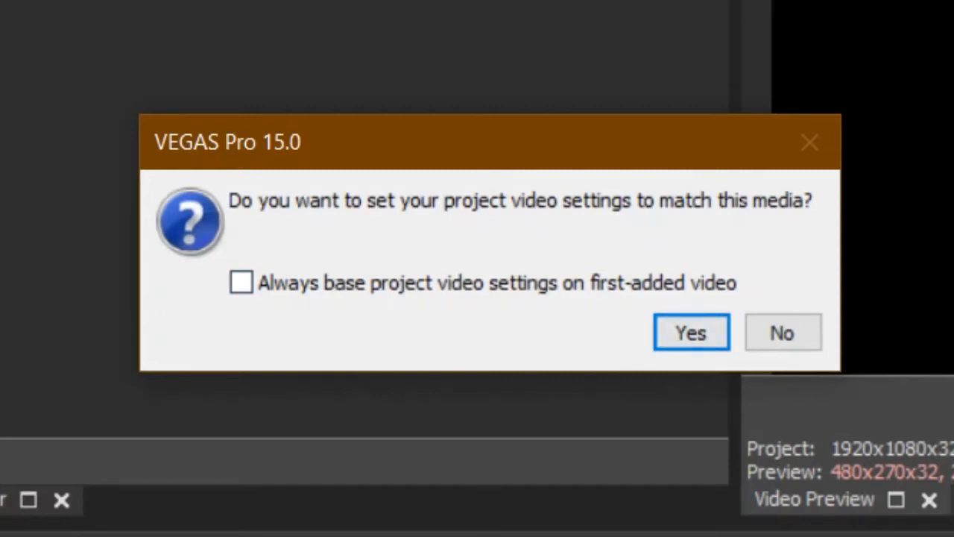
pyautogui.click(782, 332)
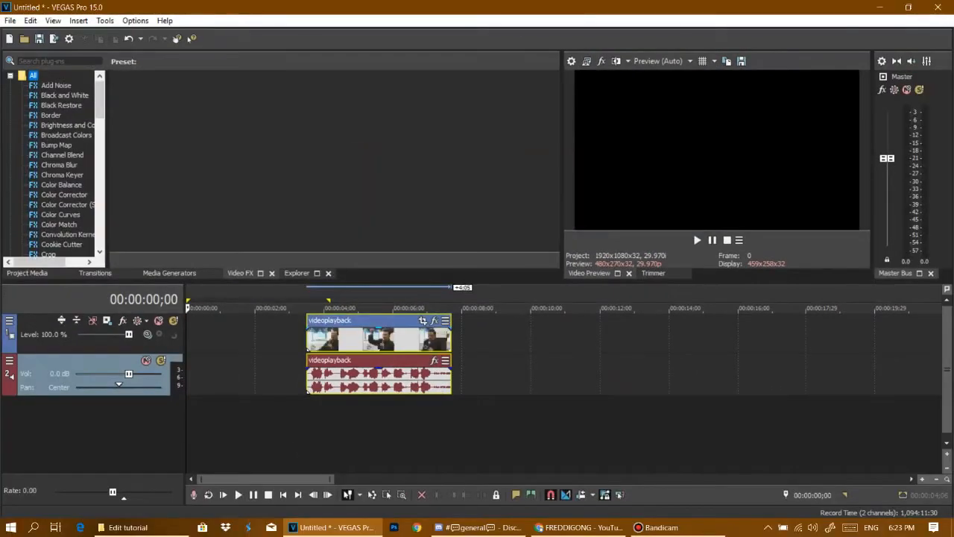
pyautogui.moveTo(373, 340); pyautogui.dragTo(253, 340)
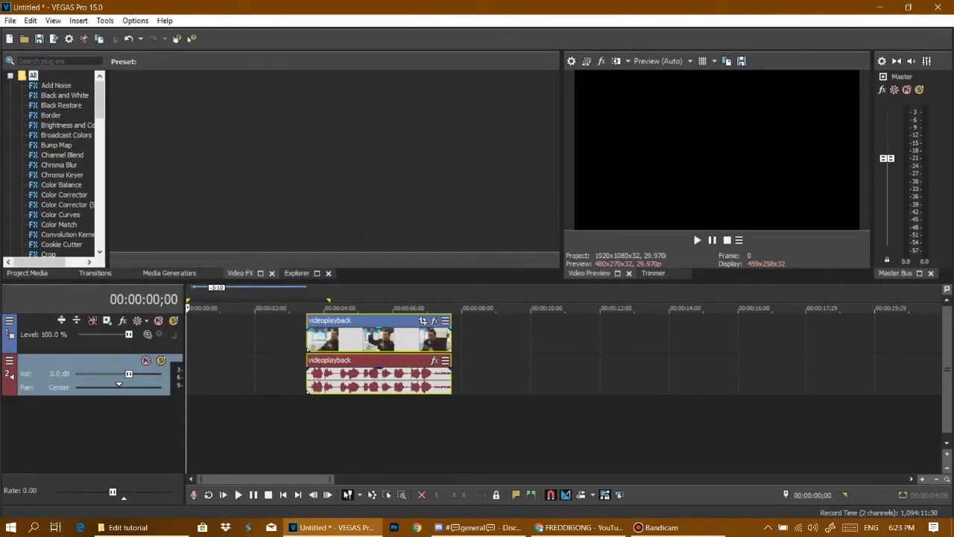
# - Review the project's video properties without changing them and return the playhead to the start of the timeline
pyautogui.click(572, 61)
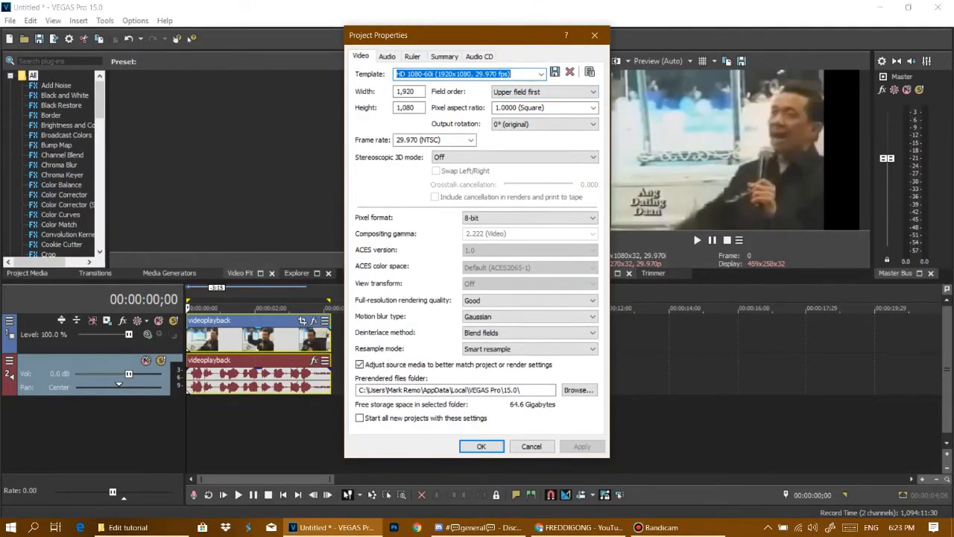
pyautogui.click(594, 35)
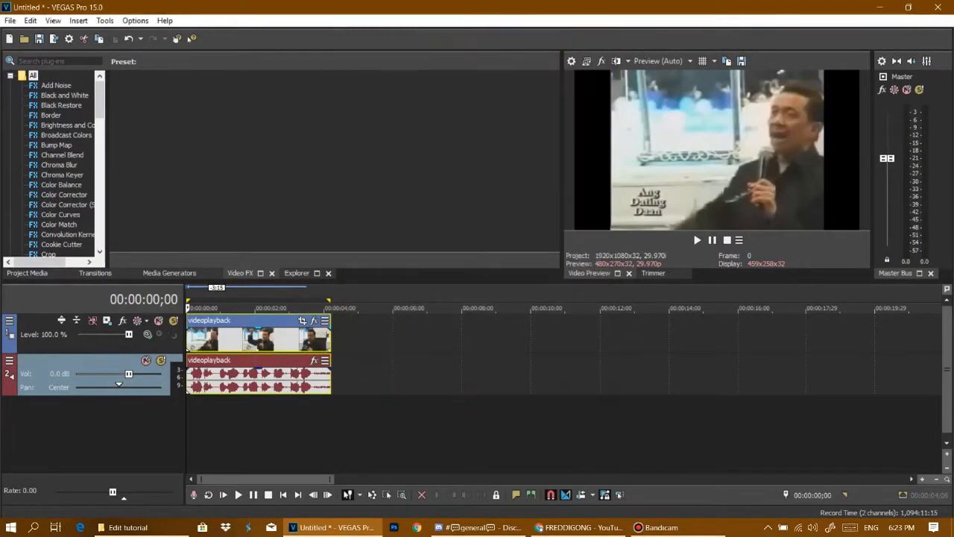
pyautogui.scroll(1, 250, 429)
pyautogui.click(250, 429)
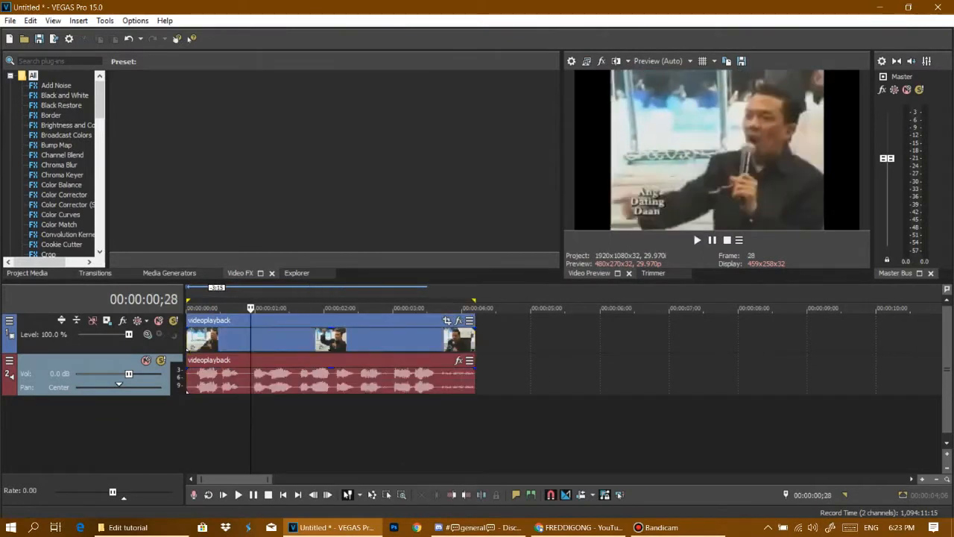
pyautogui.moveTo(251, 308); pyautogui.dragTo(187, 308)
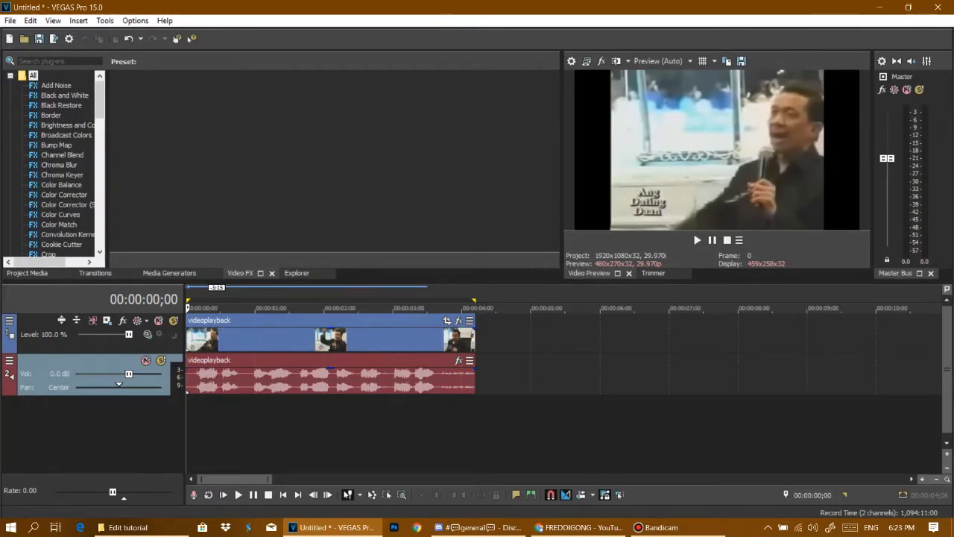
# - Insert an empty video track above the clip's video track
pyautogui.rightClick(42, 333)
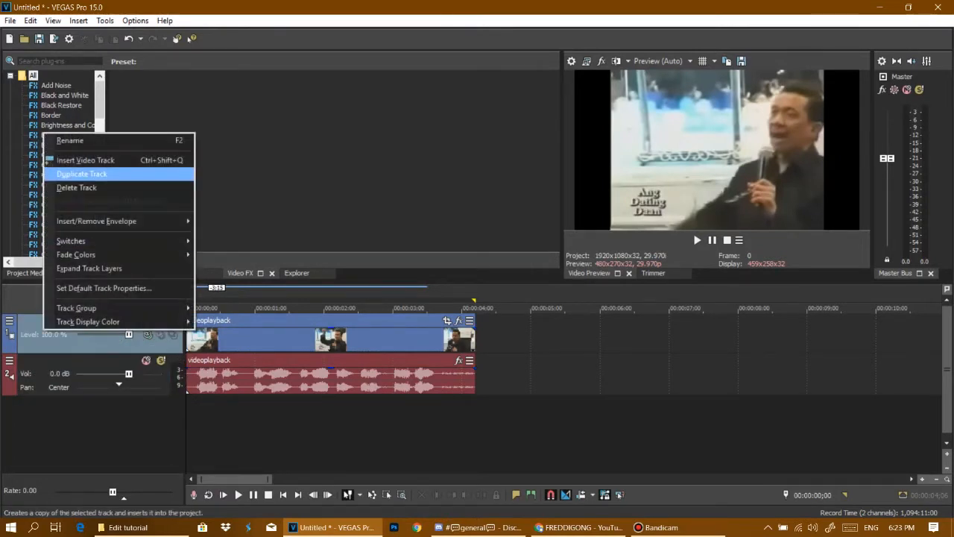
pyautogui.click(85, 160)
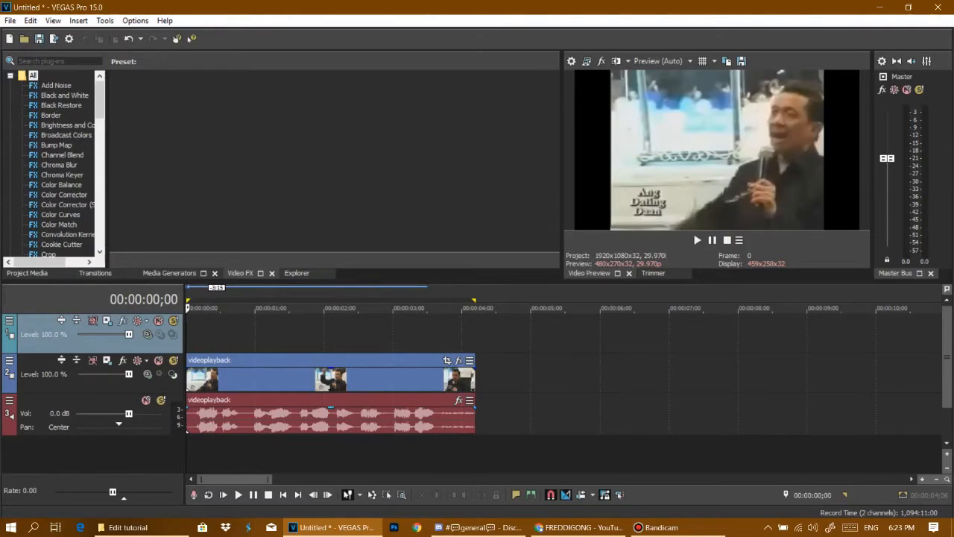
# - Try turning off Maintain aspect ratio in the video event's properties and undo the change
pyautogui.rightClick(360, 377)
pyautogui.click(393, 509)
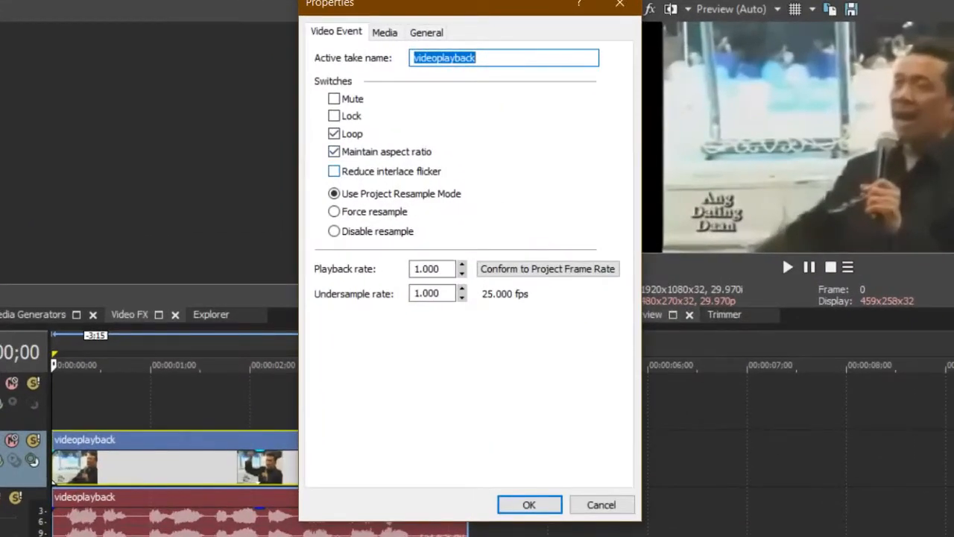
pyautogui.click(334, 152)
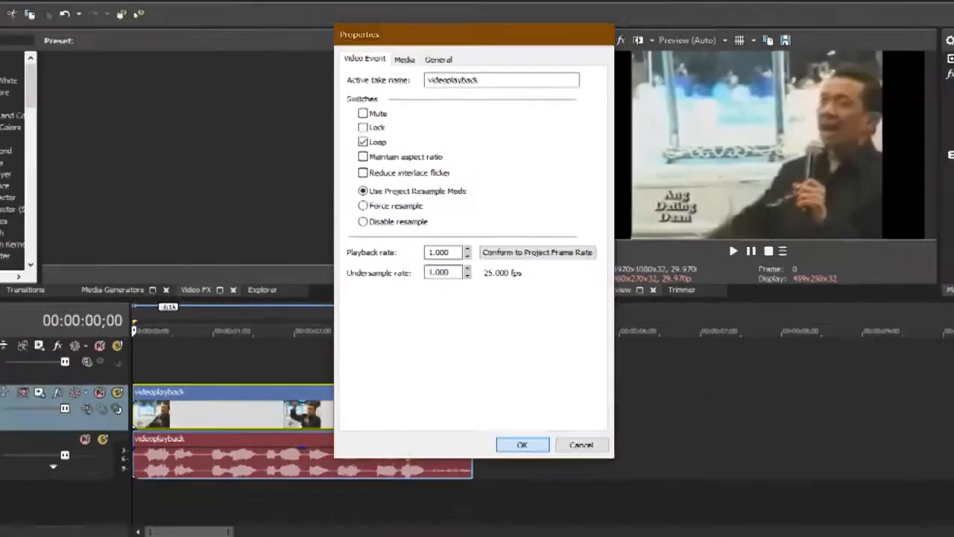
pyautogui.click(529, 504)
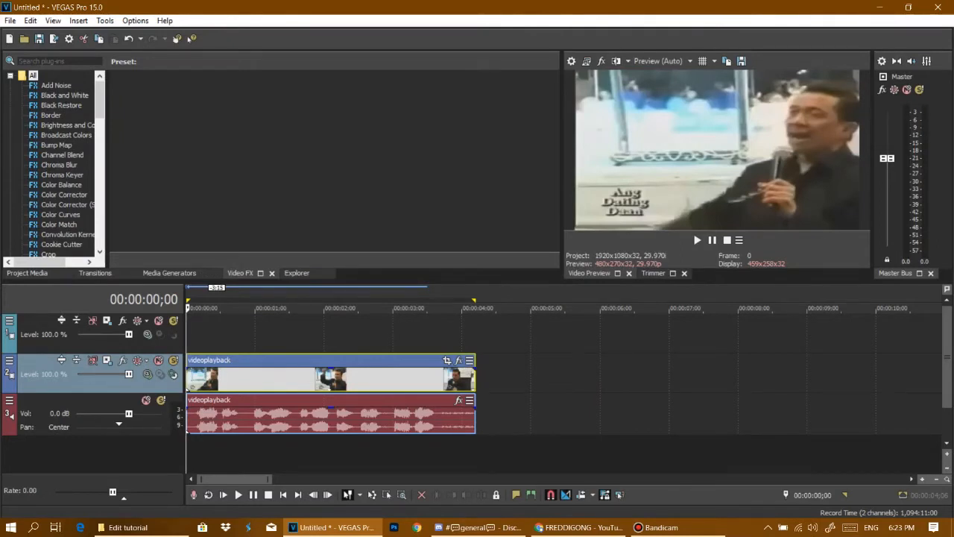
pyautogui.click(129, 39)
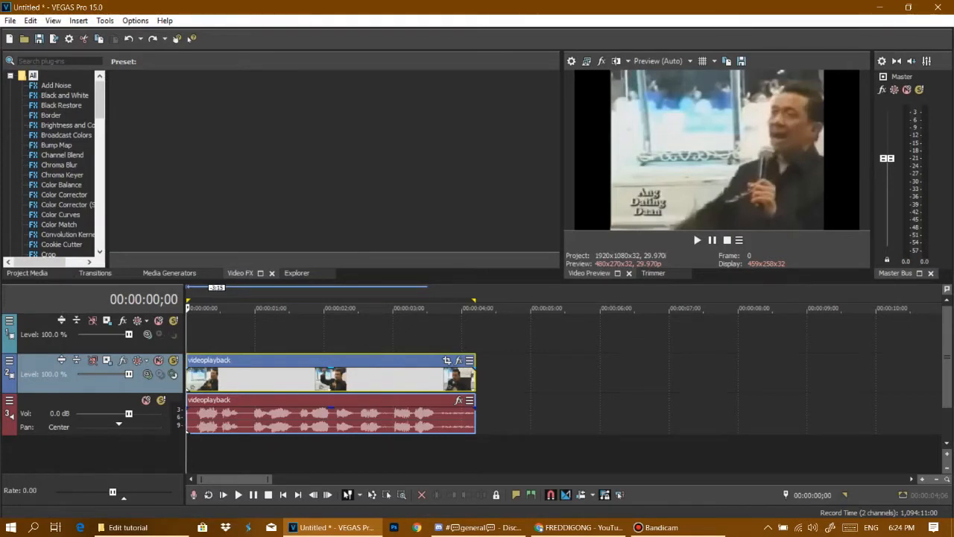
# - Ungroup the clip's video from its audio and copy the video event onto the empty upper track at the same start time
pyautogui.click(264, 379)
pyautogui.press('Home')
pyautogui.press('u')
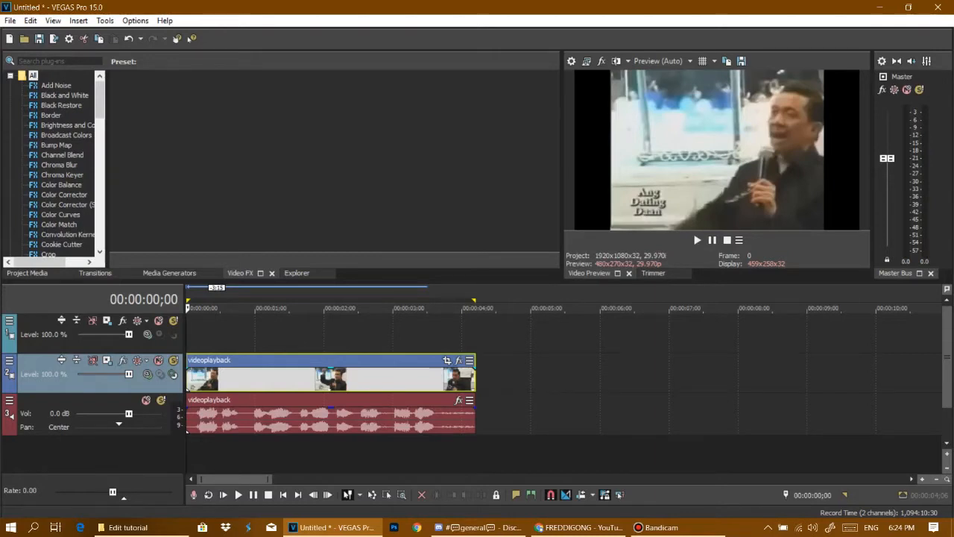
pyautogui.moveTo(330, 378); pyautogui.dragTo(330, 339)
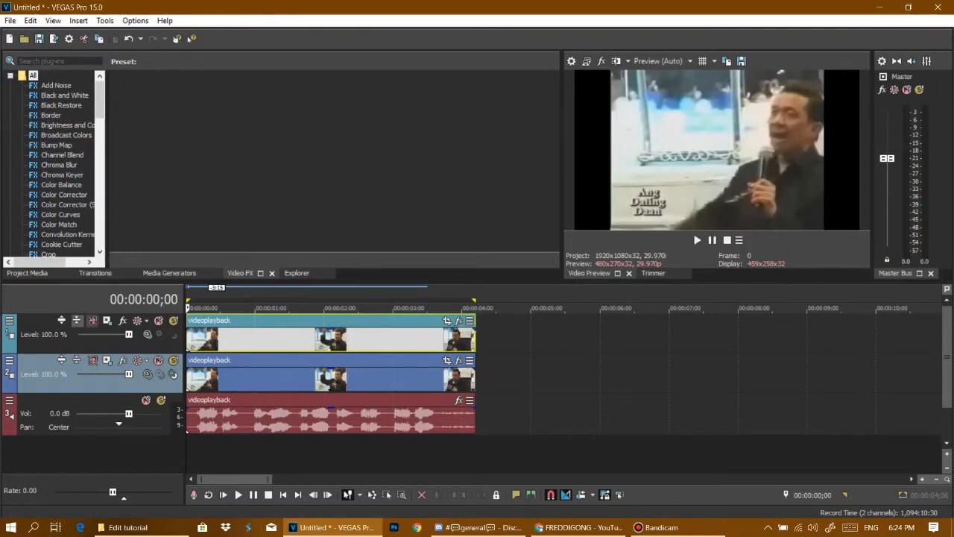
# - Open Event Pan/Crop for the upper copy of the video event and enable its mask
pyautogui.scroll(-4, 401, 373)
pyautogui.scroll(5, 401, 373)
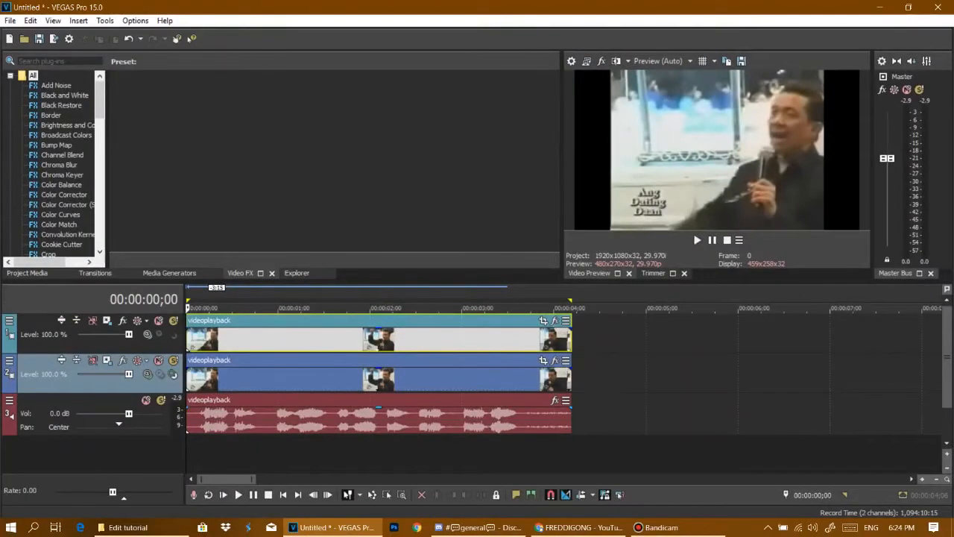
pyautogui.moveTo(299, 307); pyautogui.dragTo(188, 307)
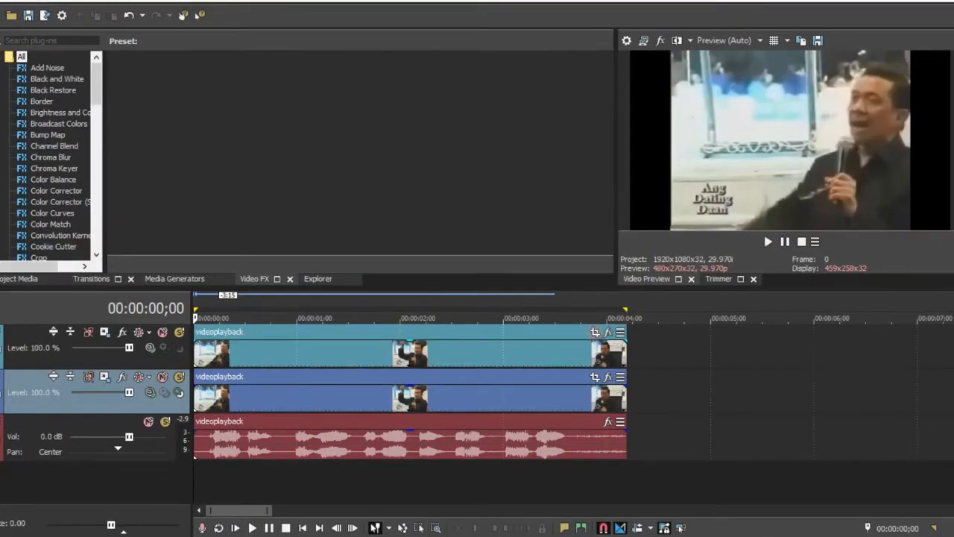
pyautogui.click(595, 333)
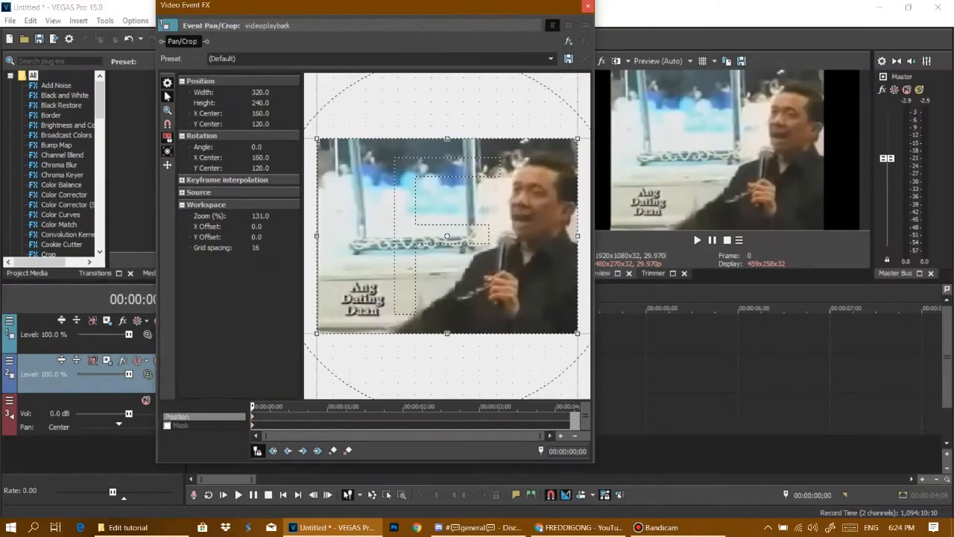
pyautogui.click(588, 6)
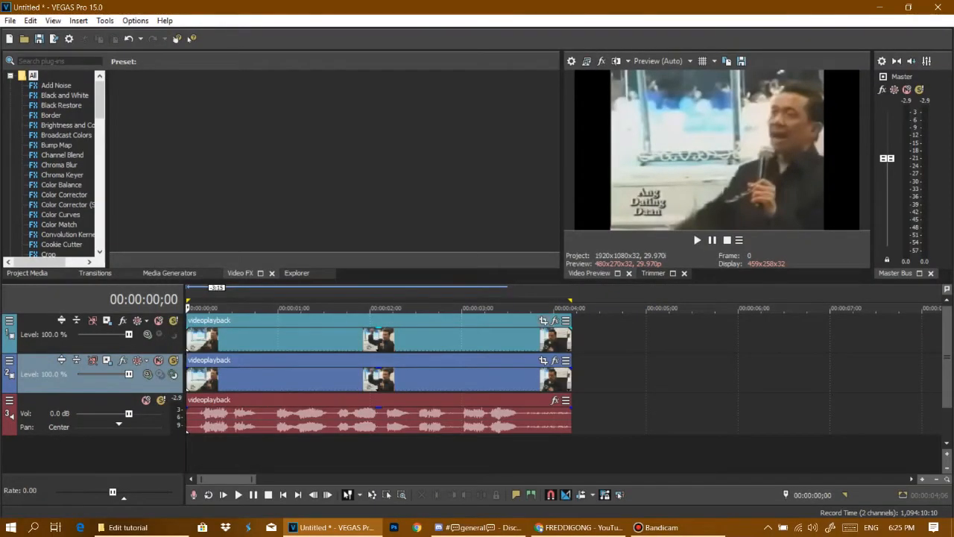
pyautogui.click(543, 321)
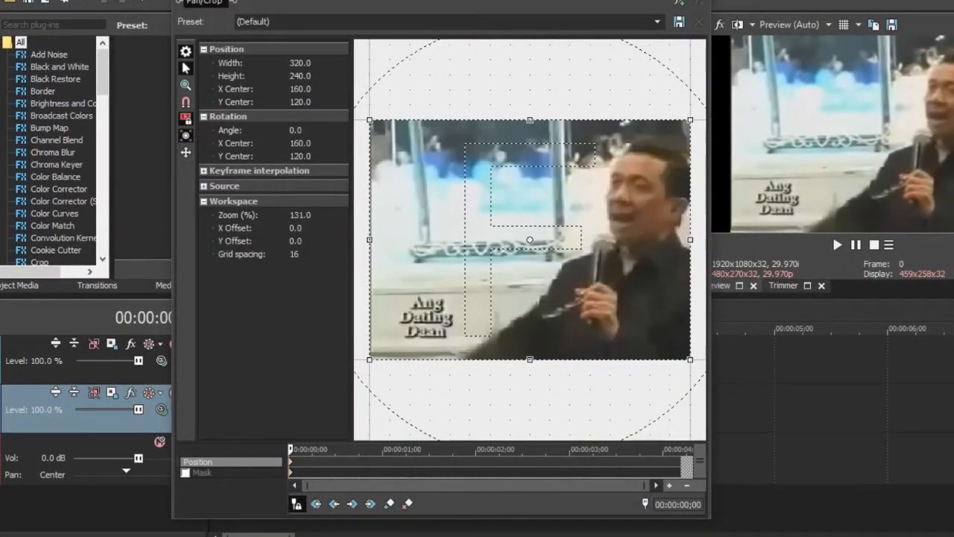
pyautogui.scroll(-7, 529, 240)
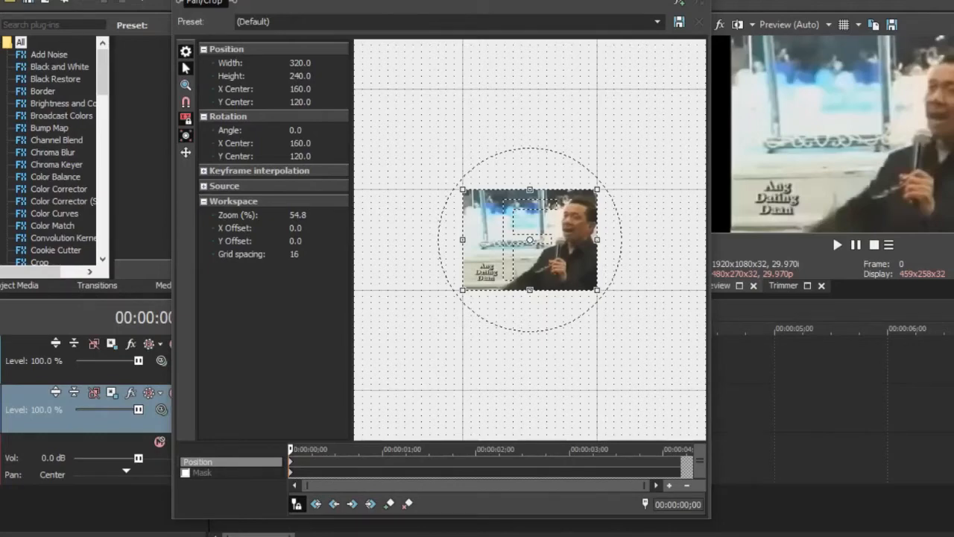
pyautogui.click(185, 473)
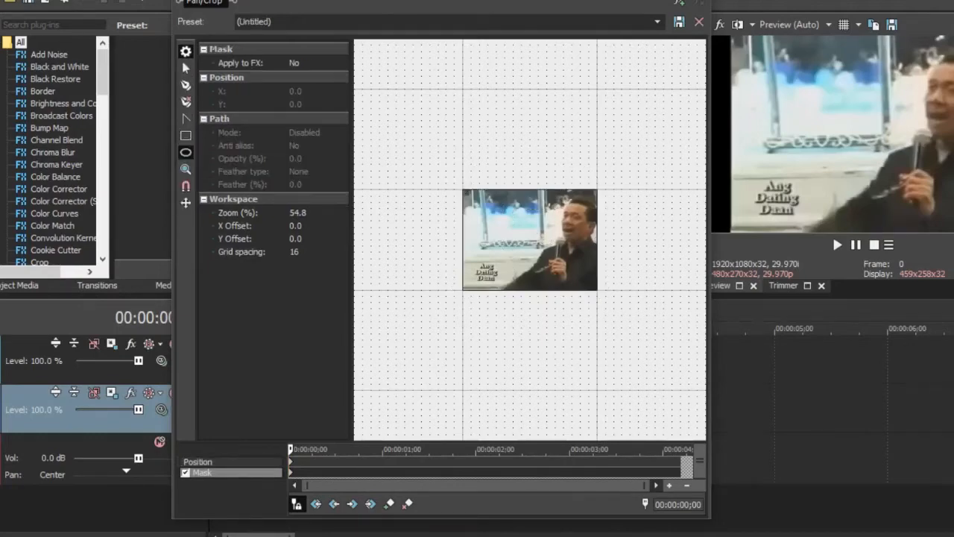
# - Draw an oval mask around the speaker's head on the first frame, positioned at about X 266.3, Y 75.1
pyautogui.scroll(5, 529, 240)
pyautogui.scroll(4, 530, 239)
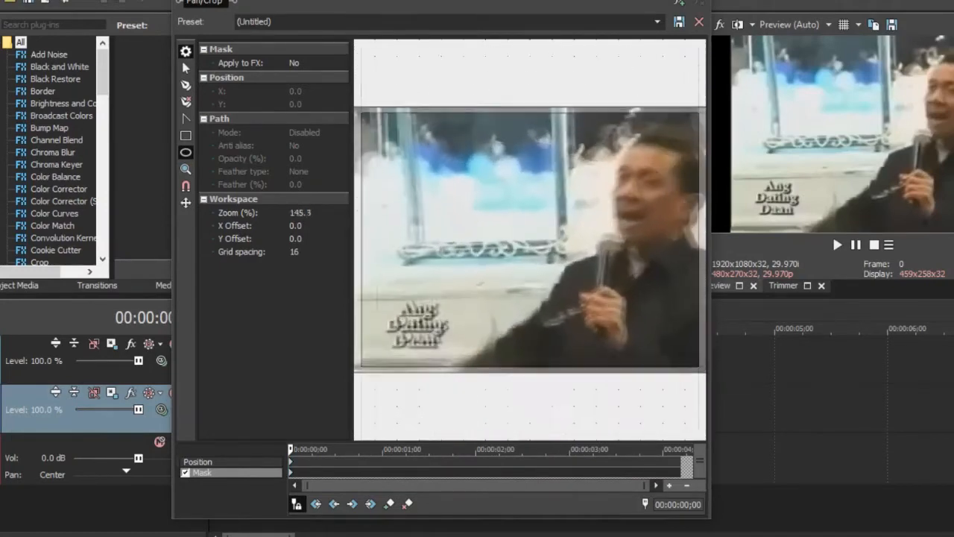
pyautogui.scroll(-3, 530, 239)
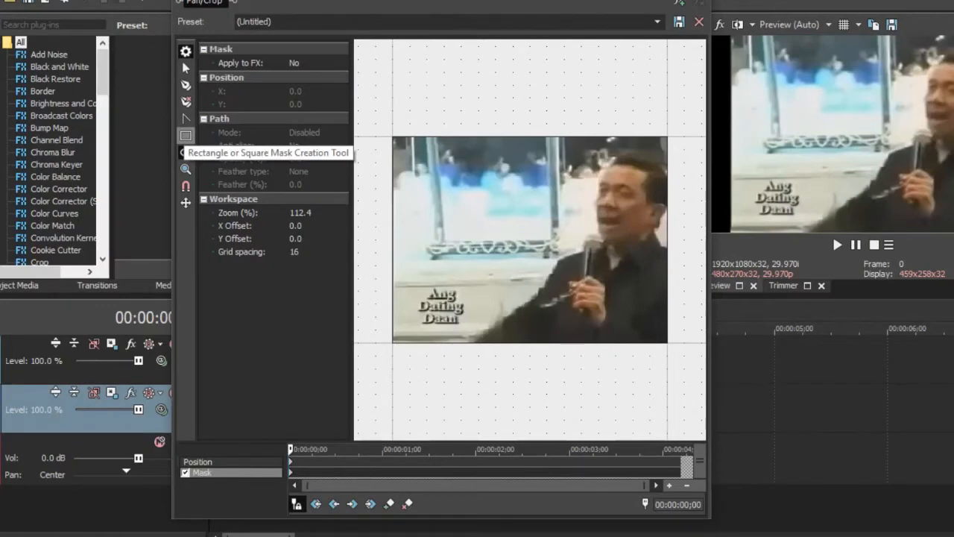
pyautogui.click(186, 152)
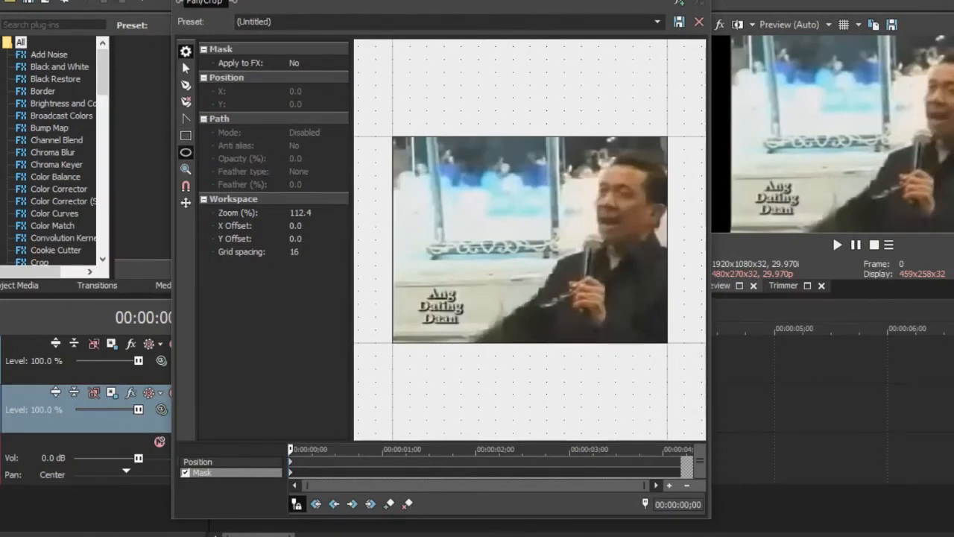
pyautogui.moveTo(566, 158); pyautogui.dragTo(679, 270)
pyautogui.moveTo(623, 215); pyautogui.dragTo(622, 201)
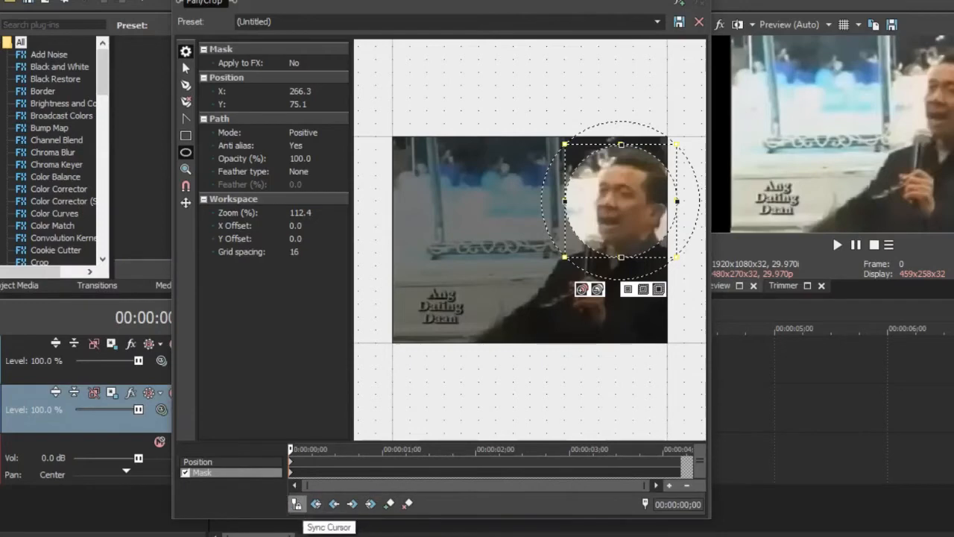
# - Keyframe the mask to follow the speaker's head, at X 242.3, Y 82.2 on frame 15 and X 228.0, Y 80.4 near frame 24
pyautogui.press('space')
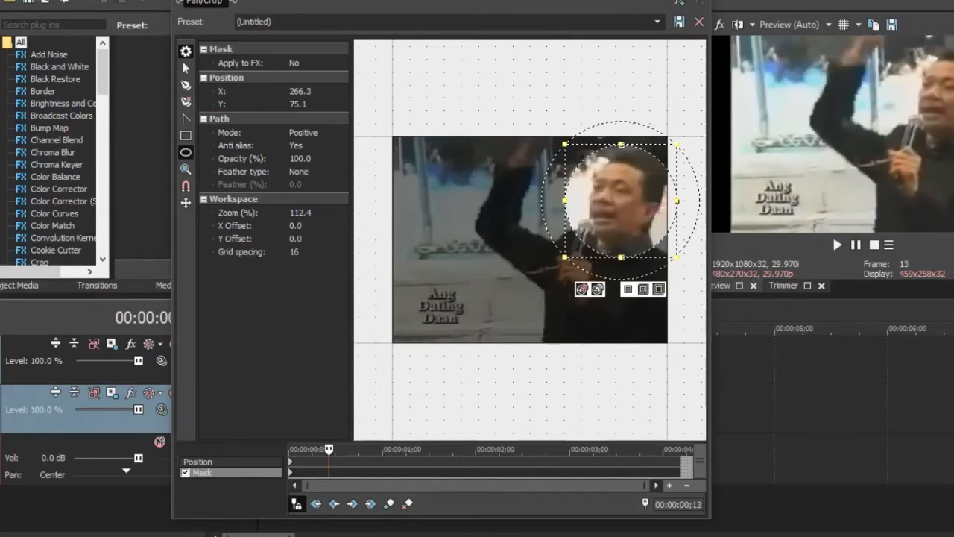
pyautogui.moveTo(621, 200); pyautogui.dragTo(600, 207)
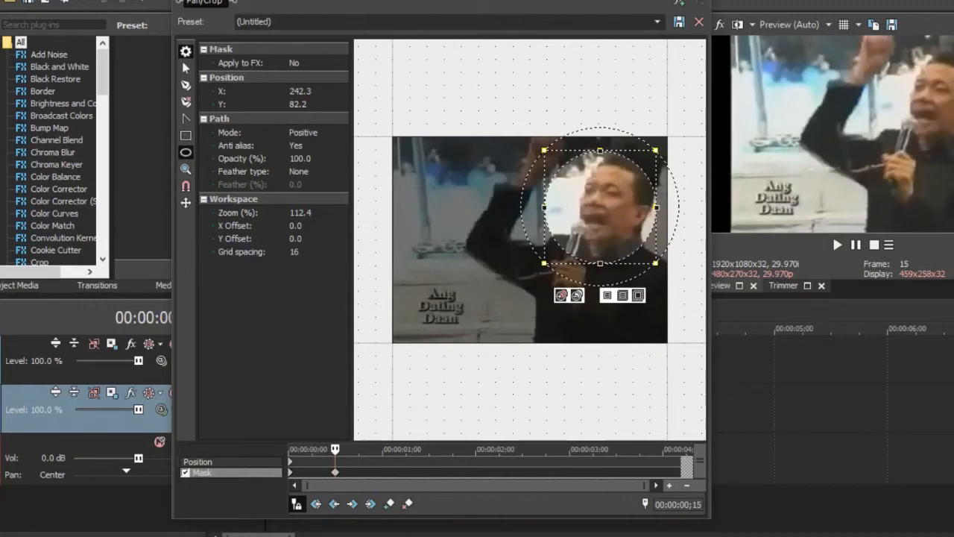
pyautogui.press('Right')
pyautogui.press('Right')
pyautogui.press('Right')
pyautogui.press('Right')
pyautogui.press('Right')
pyautogui.press('Right')
pyautogui.press('Right')
pyautogui.press('Right')
pyautogui.press('Right')
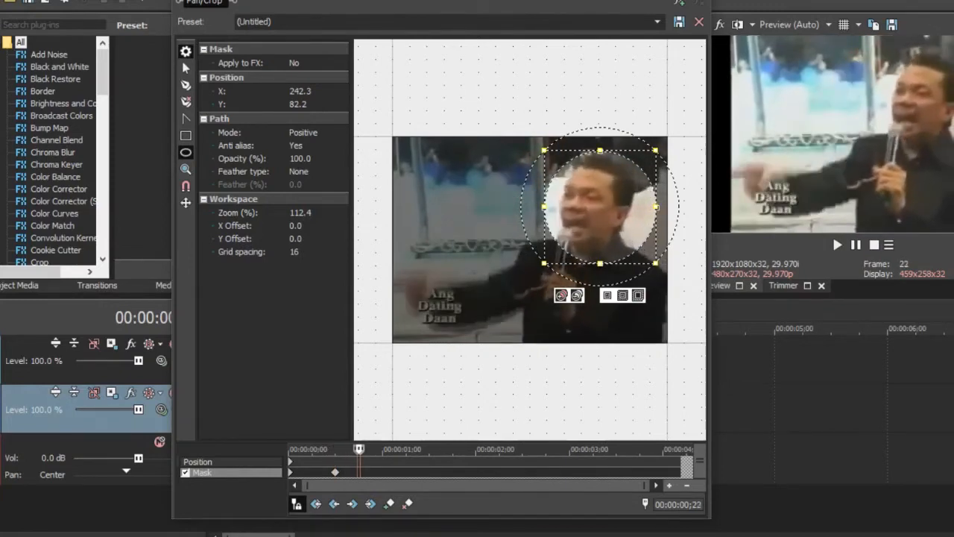
pyautogui.moveTo(600, 208); pyautogui.dragTo(588, 205)
# - Keyframe the oval mask to follow the speaker's head near frame 35 and at X 224.5, Y 84.0 on frame 44
pyautogui.press('Right')
pyautogui.press('Right')
pyautogui.press('Right')
pyautogui.press('Right')
pyautogui.press('Right')
pyautogui.press('Right')
pyautogui.press('Right')
pyautogui.press('Right')
pyautogui.press('Right')
pyautogui.press('Right')
pyautogui.press('Right')
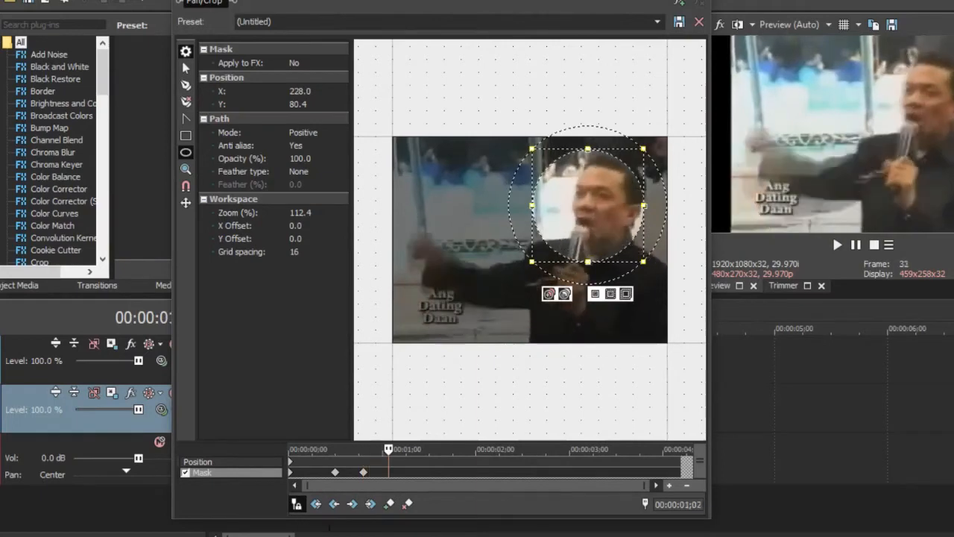
pyautogui.moveTo(587, 205)
pyautogui.mouseDown()
pyautogui.moveTo(603, 194)
pyautogui.moveTo(585, 209)
pyautogui.mouseUp()
pyautogui.press('Right')
pyautogui.press('Right')
pyautogui.press('Right')
pyautogui.press('Right')
pyautogui.press('Right')
pyautogui.press('Right')
pyautogui.press('Right')
pyautogui.press('Right')
pyautogui.press('Right')
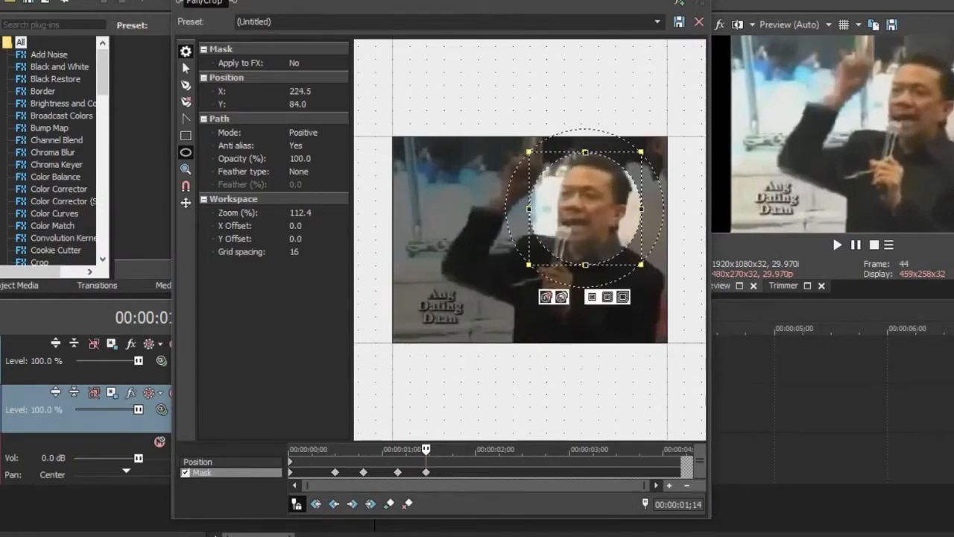
# - Keyframe the mask over the speaker's head at X 206.7, Y 95.5 on frame 49
pyautogui.press('Right')
pyautogui.press('Right')
pyautogui.press('Right')
pyautogui.press('Right')
pyautogui.press('Right')
pyautogui.moveTo(585, 208); pyautogui.dragTo(570, 219)
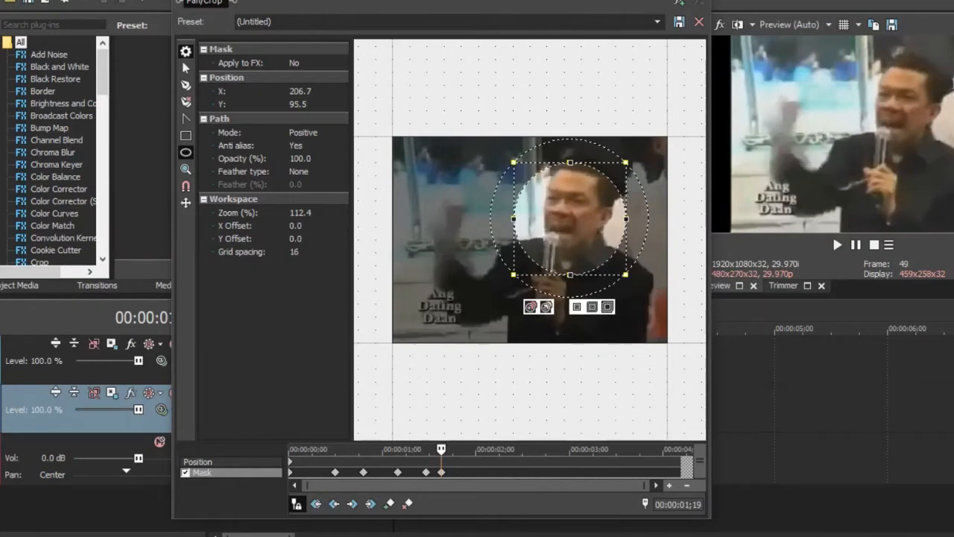
# - Keyframe the mask over the speaker's head at X 211.1, Y 84.9 on frame 58
pyautogui.press('Right')
pyautogui.press('Right')
pyautogui.press('Right')
pyautogui.press('Right')
pyautogui.press('Right')
pyautogui.press('Right')
pyautogui.press('Right')
pyautogui.press('Right')
pyautogui.press('Right')
pyautogui.moveTo(570, 218); pyautogui.dragTo(574, 209)
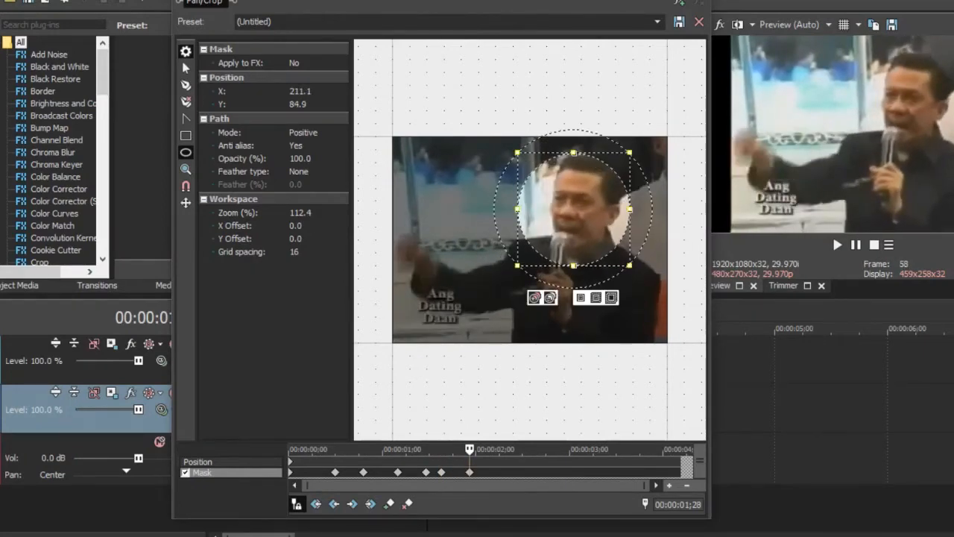
# - Keyframe the mask to follow the head near frame 65 and at X 211.1, Y 85.8 on frame 74
pyautogui.press('Right')
pyautogui.press('Right')
pyautogui.press('Right')
pyautogui.press('Right')
pyautogui.press('Right')
pyautogui.press('Right')
pyautogui.press('Right')
pyautogui.moveTo(574, 208); pyautogui.dragTo(574, 209)
pyautogui.press('Right')
pyautogui.press('Right')
pyautogui.press('Right')
pyautogui.press('Right')
pyautogui.press('Right')
pyautogui.press('Right')
pyautogui.press('Right')
pyautogui.press('Right')
pyautogui.press('Right')
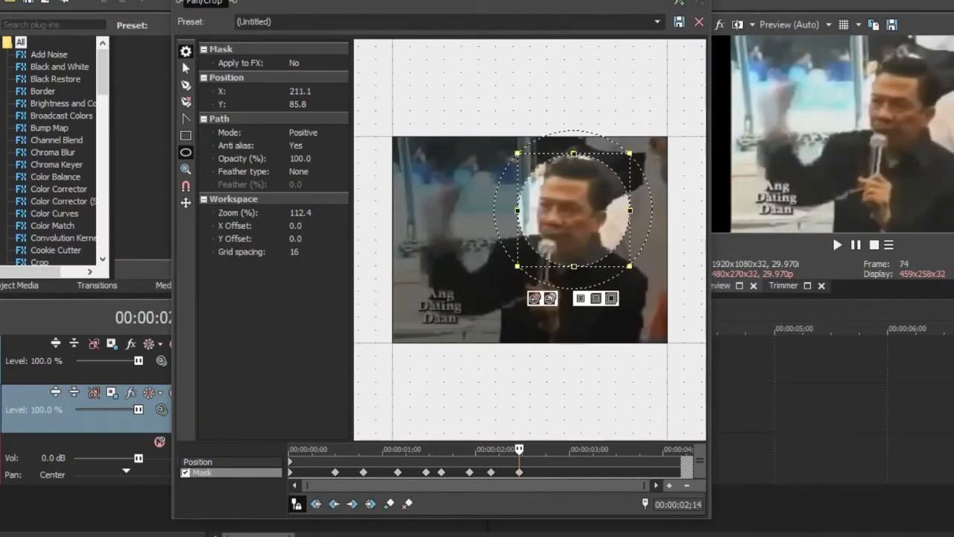
# - Keyframe the mask along the head's movement near frames 87 and 96, and at X 179.1, Y 79.5 on frame 104
pyautogui.press('Right')
pyautogui.press('Right')
pyautogui.press('Right')
pyautogui.press('Right')
pyautogui.press('Right')
pyautogui.press('Right')
pyautogui.press('Right')
pyautogui.press('Right')
pyautogui.press('Right')
pyautogui.press('Right')
pyautogui.press('Right')
pyautogui.press('Right')
pyautogui.press('Right')
pyautogui.moveTo(574, 209); pyautogui.dragTo(548, 203)
pyautogui.press('Right')
pyautogui.press('Right')
pyautogui.press('Right')
pyautogui.press('Right')
pyautogui.press('Right')
pyautogui.press('Right')
pyautogui.press('Right')
pyautogui.press('Right')
pyautogui.press('Right')
pyautogui.press('Right')
pyautogui.press('Right')
pyautogui.press('Right')
pyautogui.press('Right')
pyautogui.press('Right')
pyautogui.press('Right')
pyautogui.press('Right')
pyautogui.press('Right')
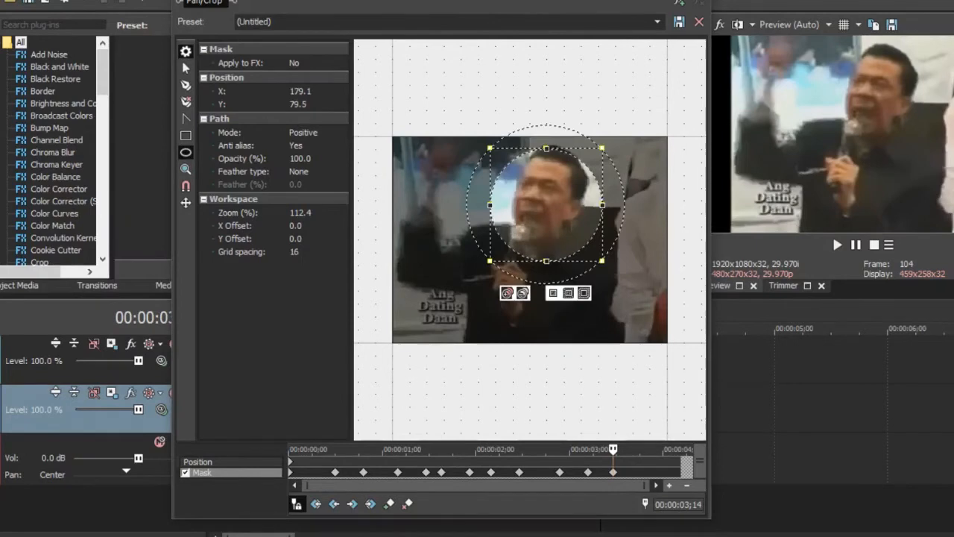
# - Keyframe the mask over the speaker's head at X 134.6, Y 73.3 on frame 110
pyautogui.press('Right')
pyautogui.press('Right')
pyautogui.press('Right')
pyautogui.press('Right')
pyautogui.press('Right')
pyautogui.press('Right')
pyautogui.moveTo(547, 204); pyautogui.dragTo(508, 199)
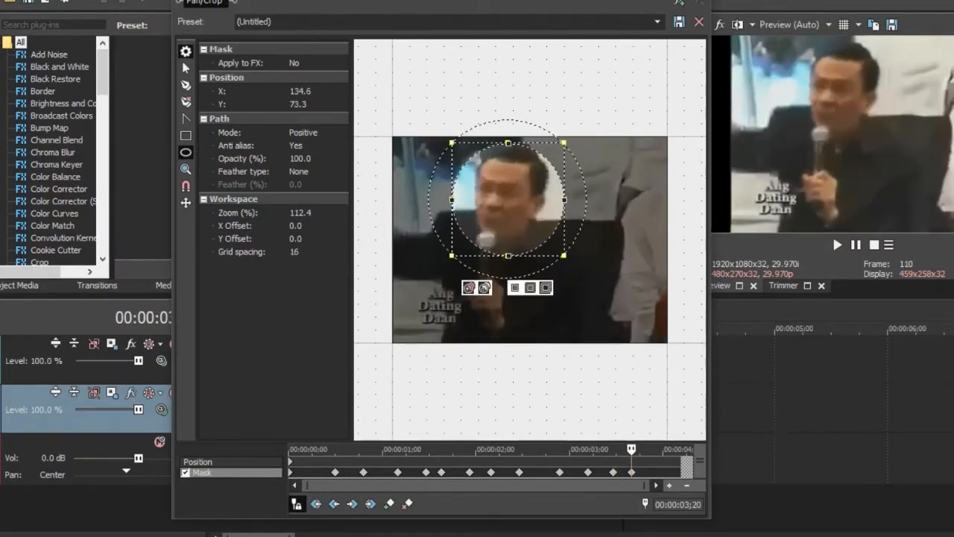
# - Check the mask around frame 110 and keyframe it over the head at X 103.5, Y 92.0 on frame 116
pyautogui.press('Left')
pyautogui.press('Left')
pyautogui.press('Left')
pyautogui.press('Left')
pyautogui.press('Left')
pyautogui.press('Right')
pyautogui.press('Right')
pyautogui.press('Right')
pyautogui.press('Right')
pyautogui.press('Right')
pyautogui.press('Right')
pyautogui.press('Right')
pyautogui.press('Right')
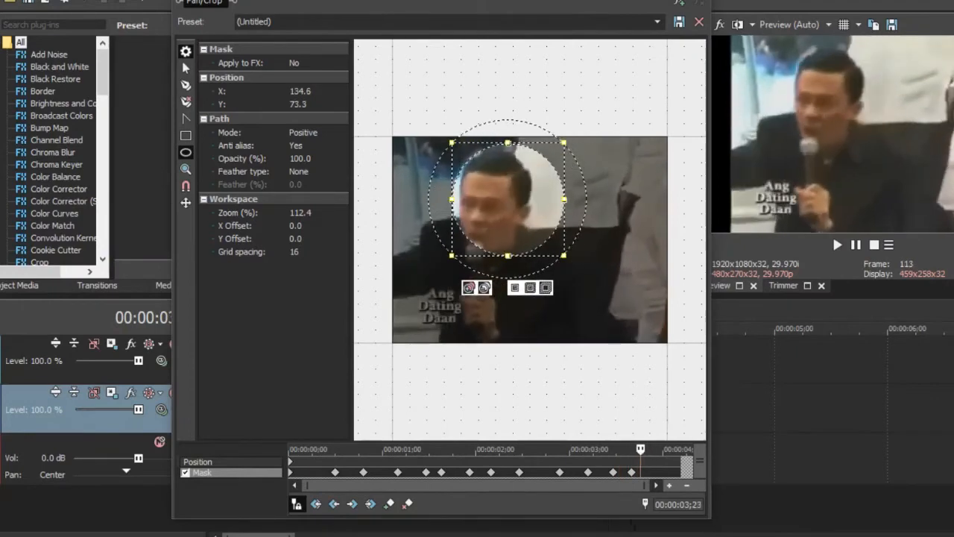
pyautogui.press('Right')
pyautogui.press('Right')
pyautogui.press('Right')
pyautogui.moveTo(508, 199); pyautogui.dragTo(482, 216)
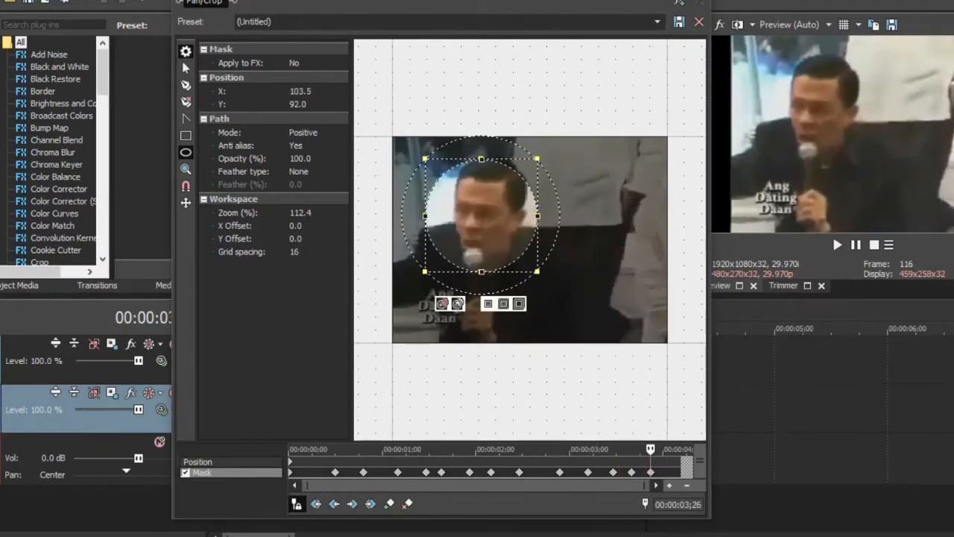
# - Keyframe the mask over the head at X 115.1, Y 84.9 on frame 123 and close the Event Pan/Crop window
pyautogui.press('Right')
pyautogui.press('Right')
pyautogui.press('Right')
pyautogui.press('Right')
pyautogui.press('Right')
pyautogui.press('Right')
pyautogui.press('Right')
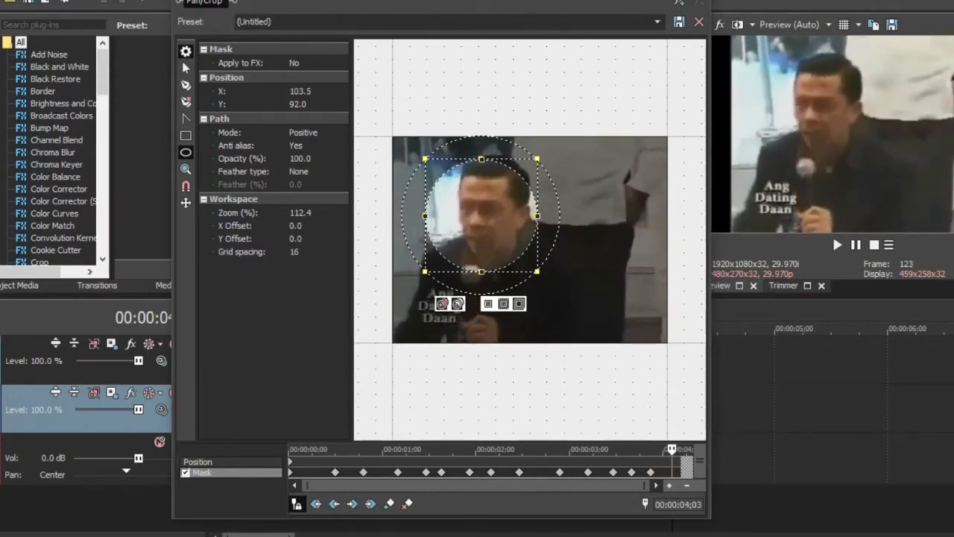
pyautogui.moveTo(481, 215); pyautogui.dragTo(491, 208)
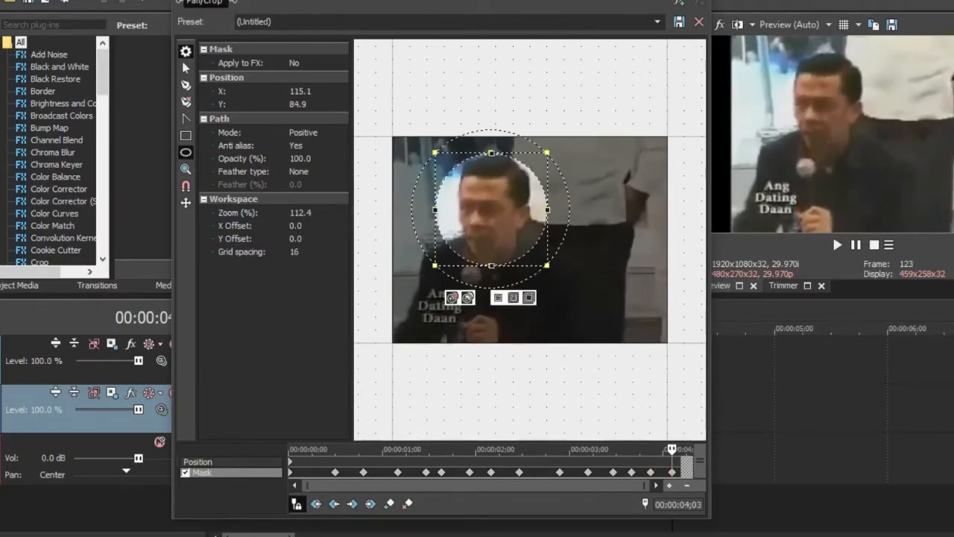
pyautogui.press('Right')
pyautogui.press('Right')
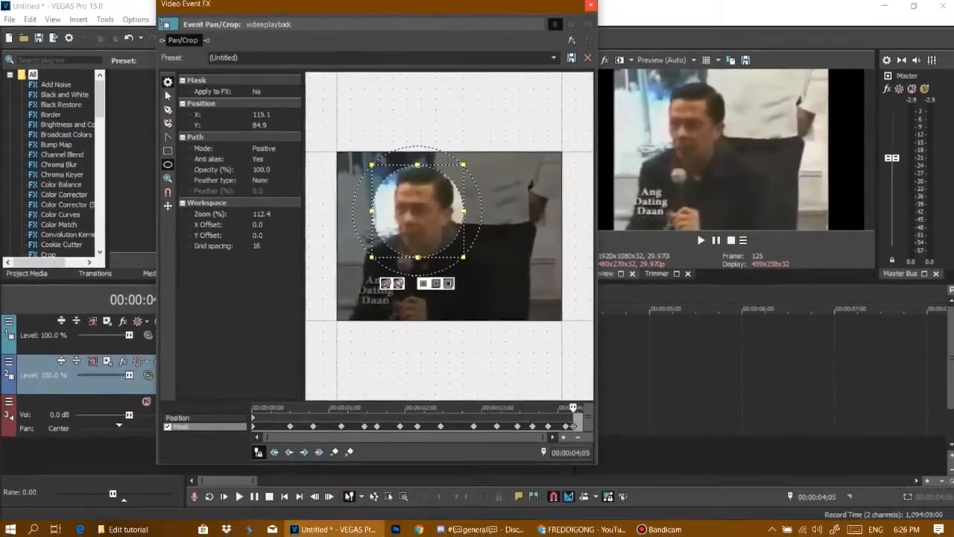
pyautogui.click(609, 2)
# - Review the clip frame by frame around 00:00:01;10 on the timeline and return the playhead to the start
pyautogui.click(308, 447)
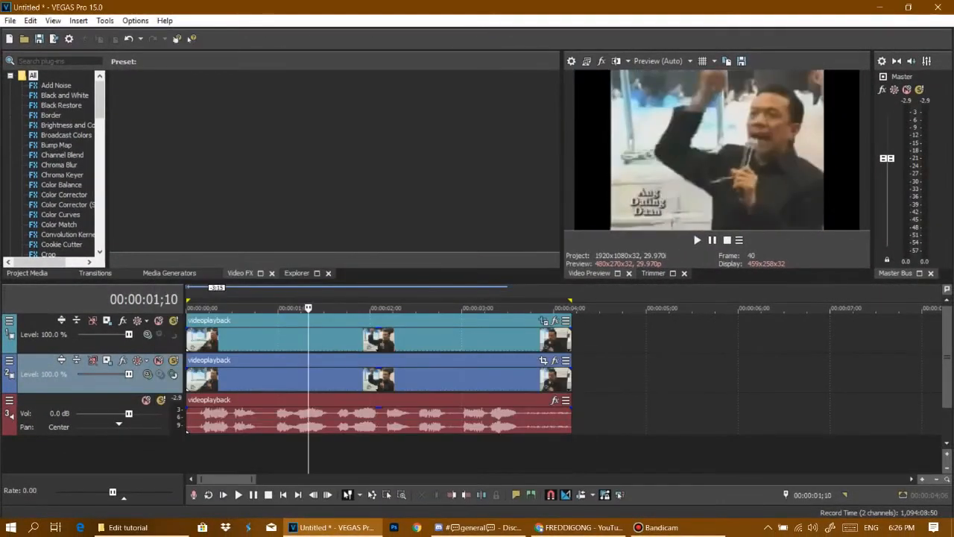
pyautogui.press('Left')
pyautogui.press('Left')
pyautogui.press('Left')
pyautogui.press('Left')
pyautogui.press('Right')
pyautogui.press('Right')
pyautogui.press('Right')
pyautogui.press('Right')
pyautogui.press('Right')
pyautogui.press('Right')
pyautogui.press('Right')
pyautogui.press('Right')
pyautogui.press('Right')
pyautogui.press('Right')
pyautogui.press('Right')
pyautogui.press('Right')
pyautogui.moveTo(333, 308); pyautogui.dragTo(186, 308)
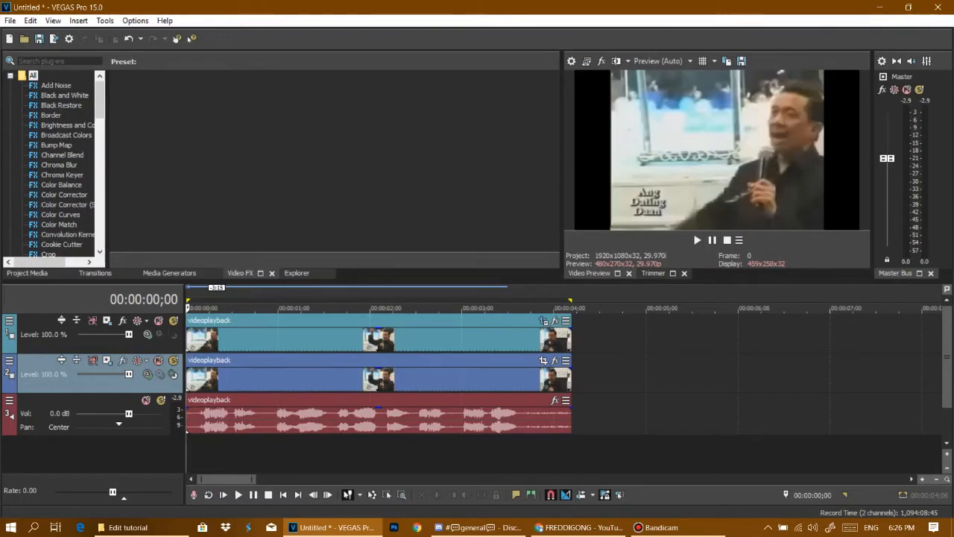
# - Find Gaussian Blur among the video effects and display its presets
pyautogui.scroll(-5, 56, 164)
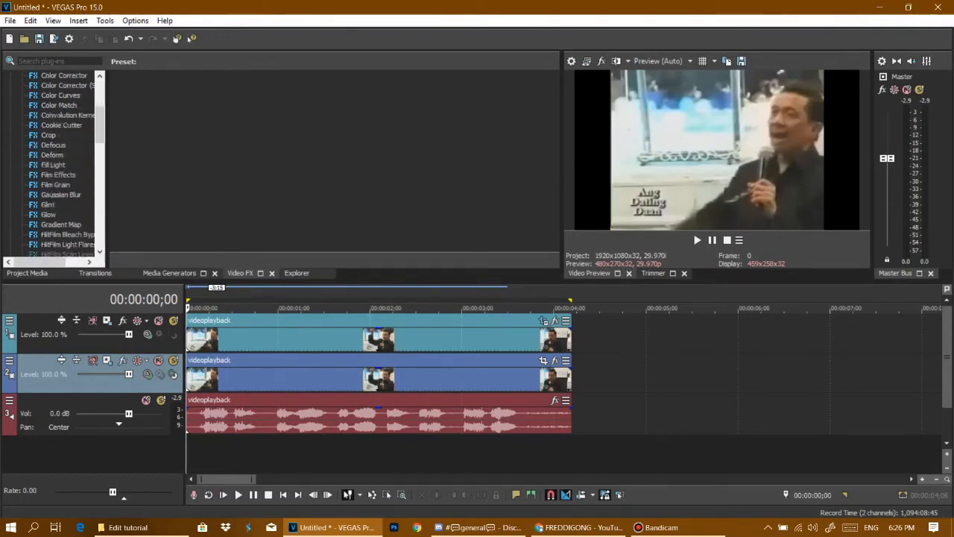
pyautogui.scroll(5, 56, 164)
pyautogui.scroll(-12, 60, 95)
pyautogui.scroll(12, 59, 94)
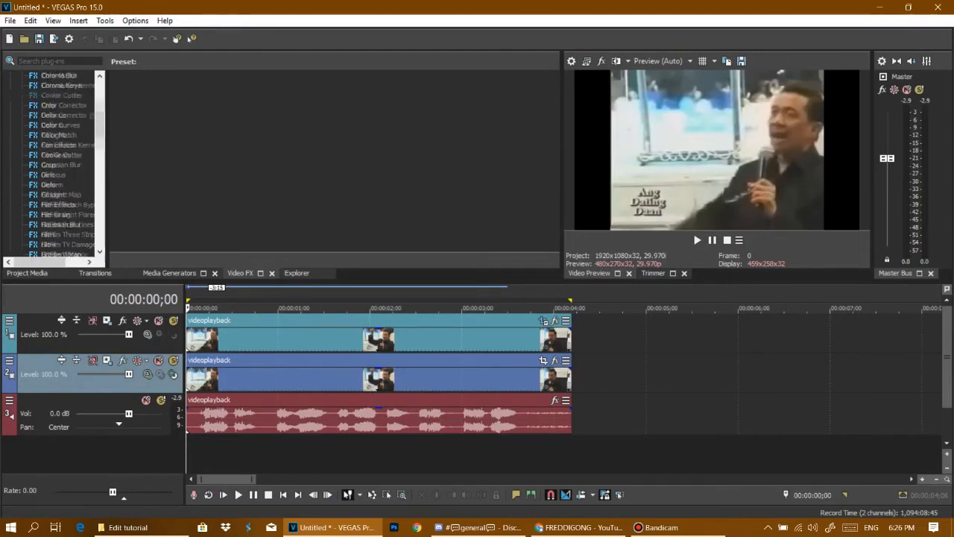
pyautogui.scroll(-1, 60, 95)
pyautogui.scroll(-3, 60, 95)
pyautogui.scroll(4, 60, 95)
pyautogui.scroll(-5, 60, 95)
pyautogui.scroll(5, 60, 95)
pyautogui.scroll(1, 54, 164)
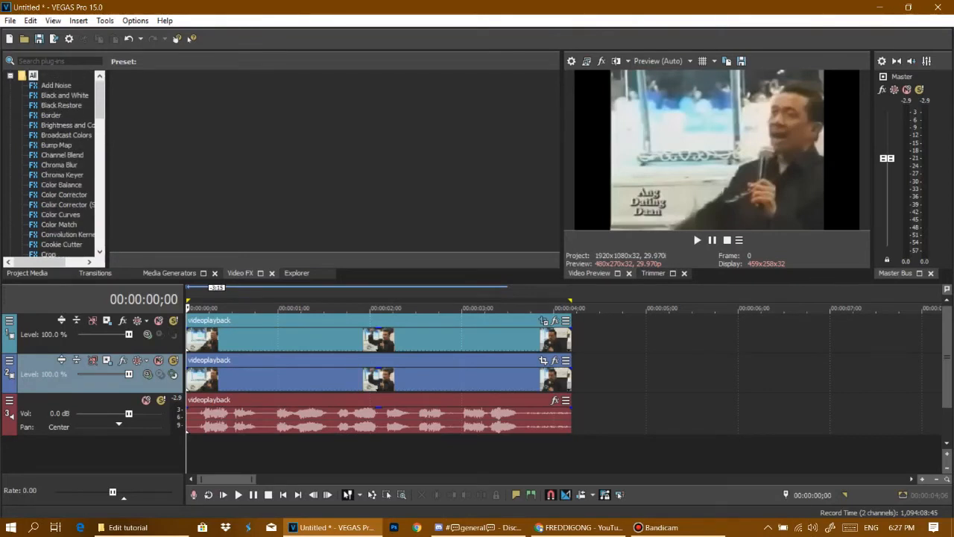
pyautogui.scroll(-1, 53, 164)
pyautogui.scroll(-1, 54, 164)
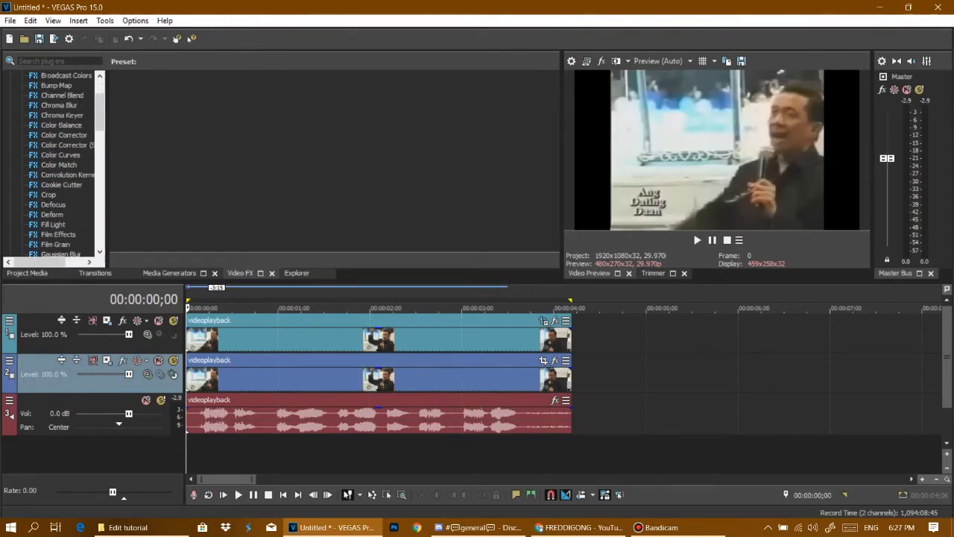
pyautogui.scroll(-1, 54, 164)
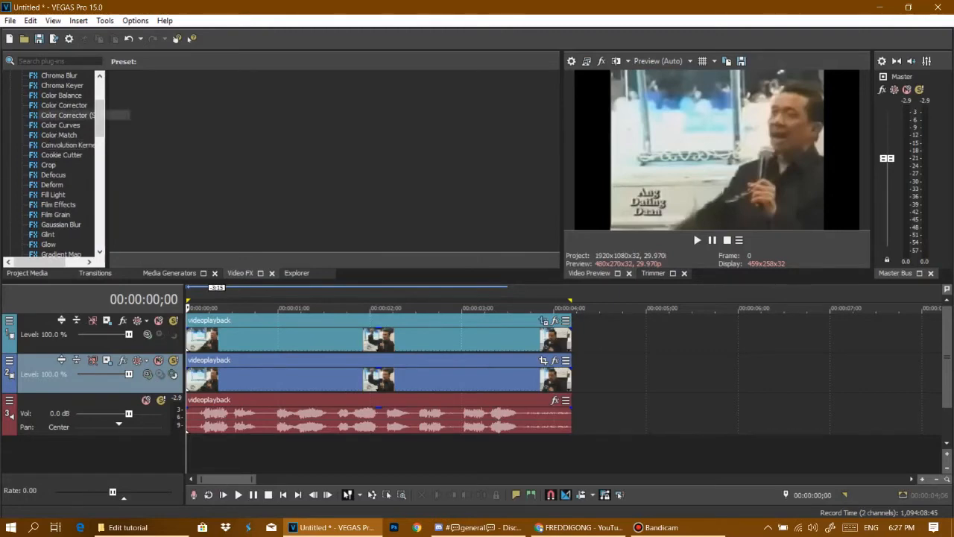
pyautogui.scroll(-1, 54, 164)
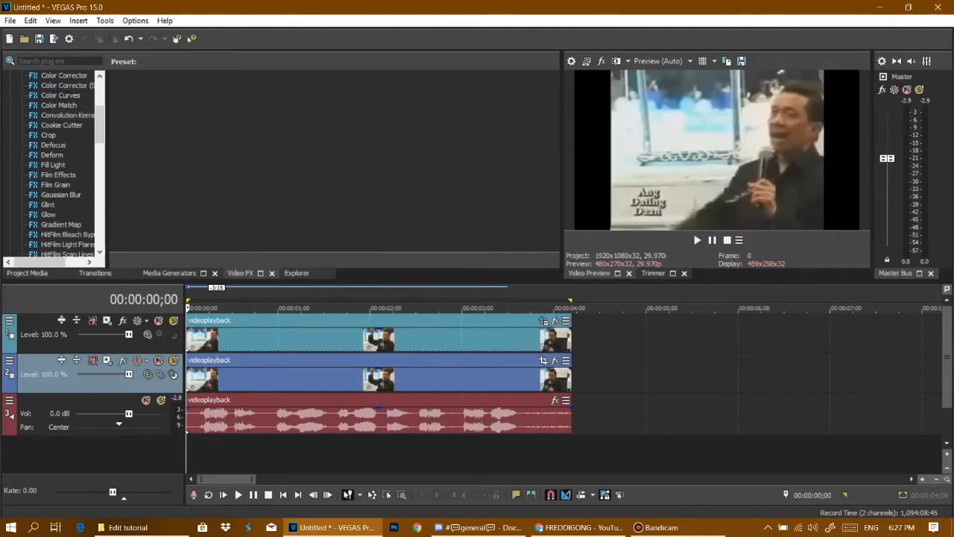
pyautogui.click(61, 194)
pyautogui.click(361, 160)
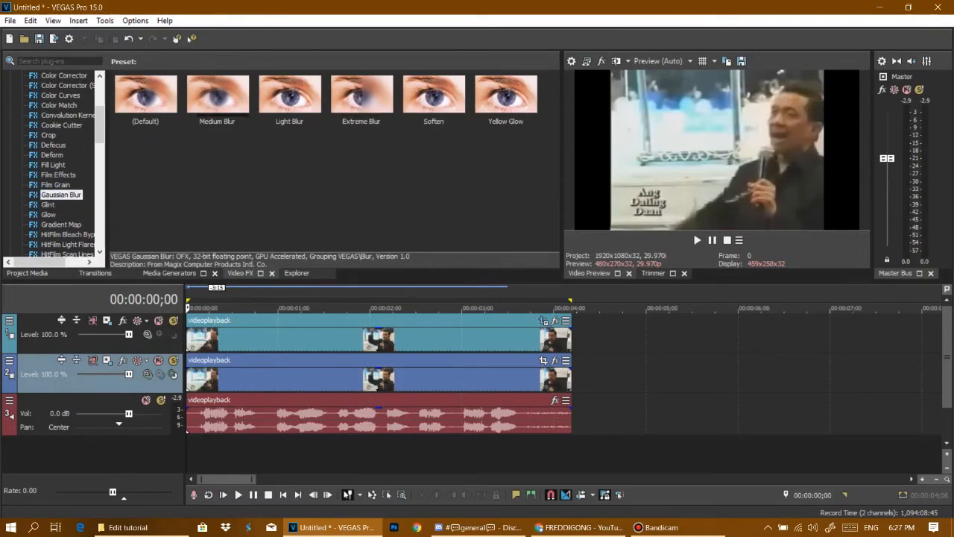
# - Apply the Medium Blur preset of Gaussian Blur to the masked upper copy of the video event
pyautogui.click(218, 100)
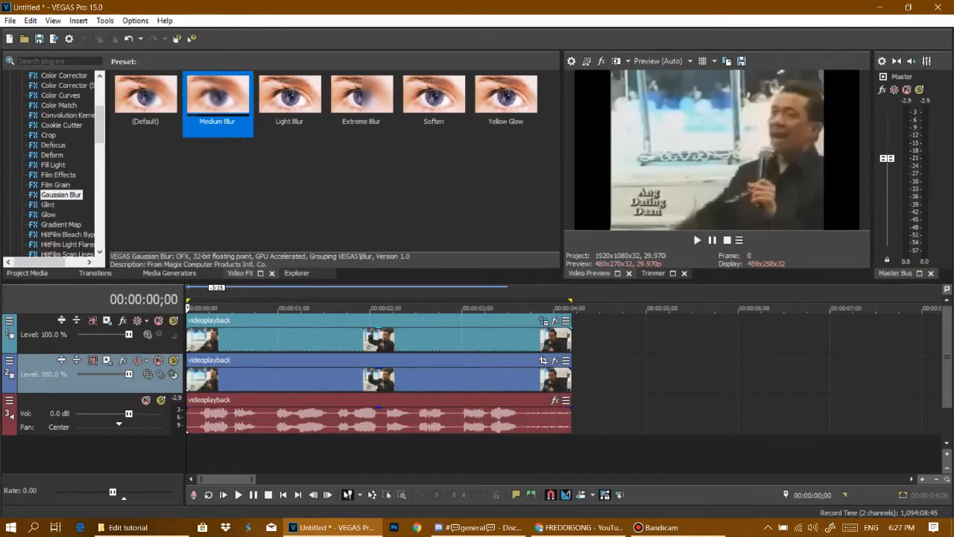
pyautogui.click(256, 339)
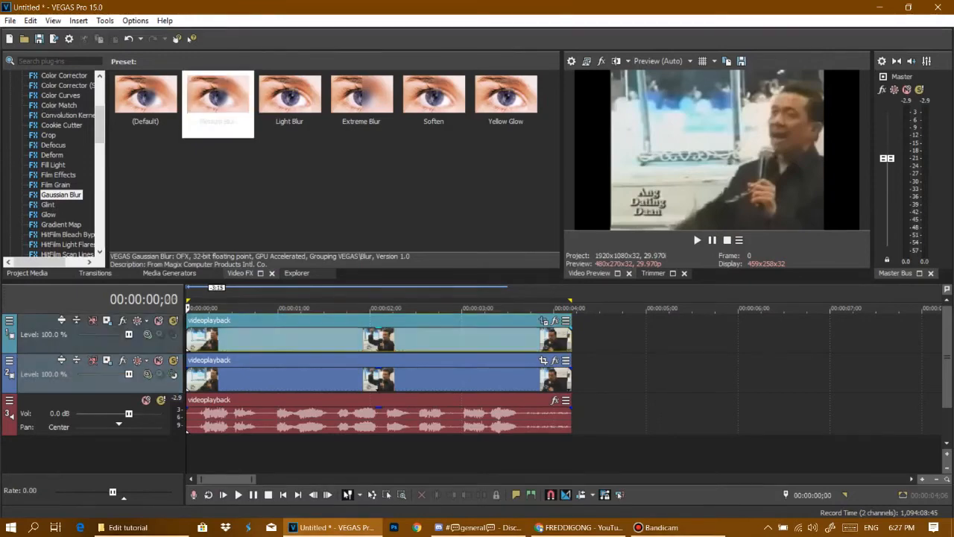
pyautogui.moveTo(256, 307); pyautogui.dragTo(186, 307)
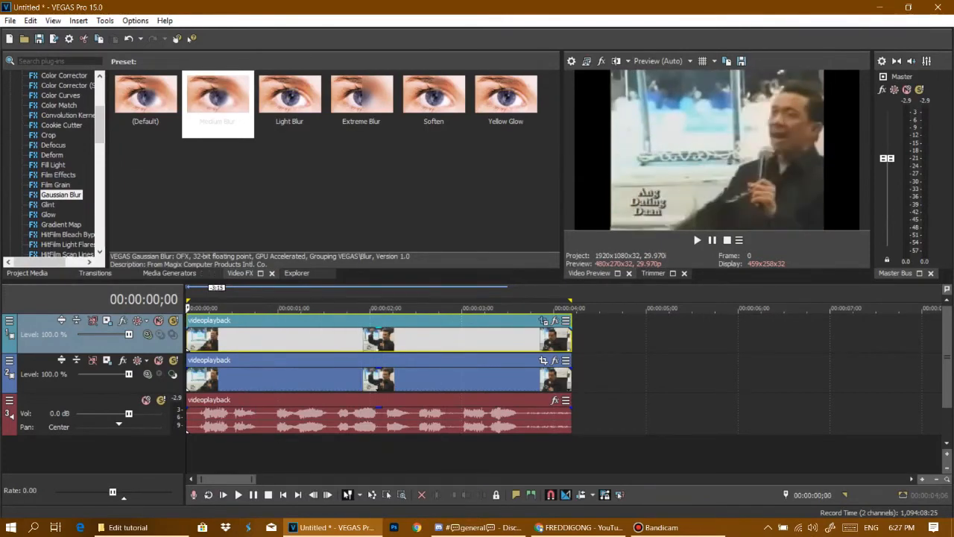
pyautogui.click(218, 98)
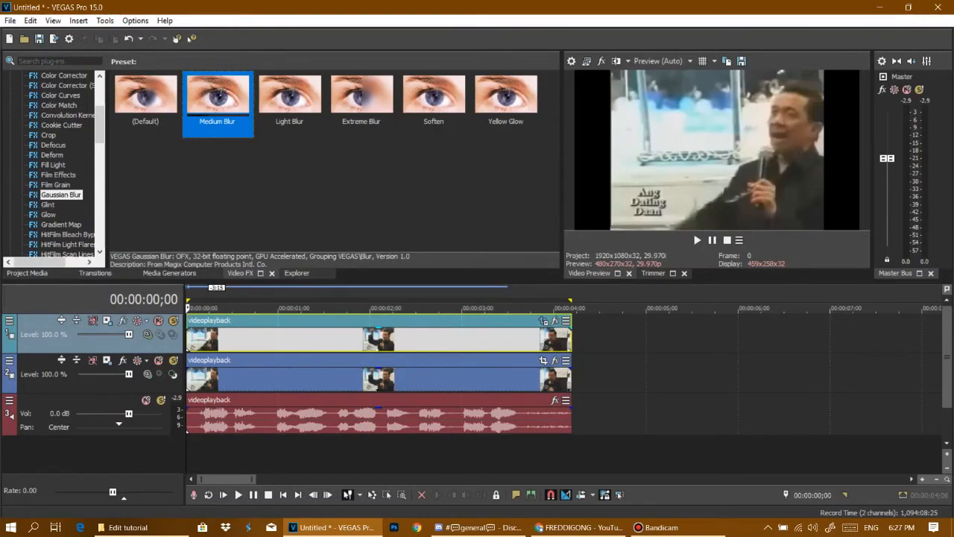
pyautogui.moveTo(218, 99); pyautogui.dragTo(286, 339)
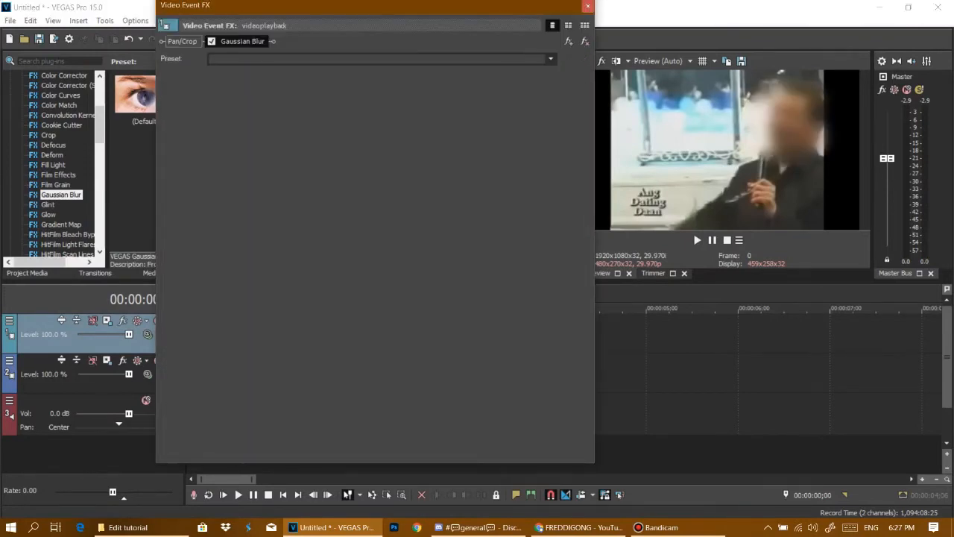
# - Close the event effects window, play the clip to check the blurred head, and return the playhead to the start
pyautogui.click(588, 6)
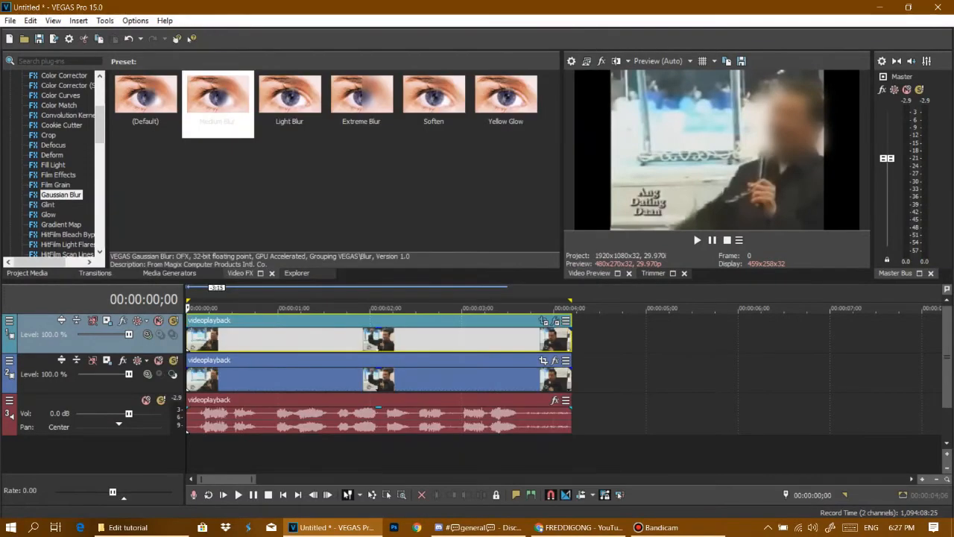
pyautogui.click(257, 454)
pyautogui.press('Left')
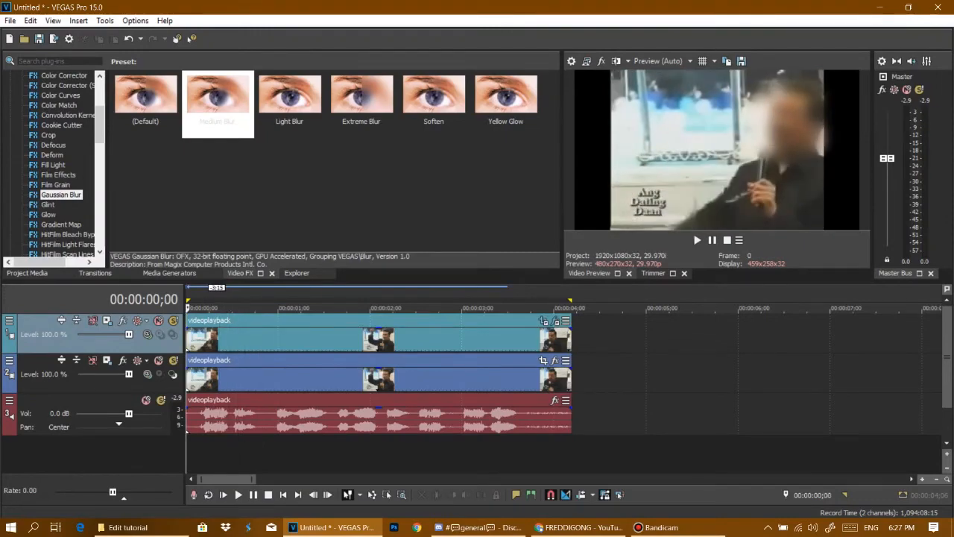
pyautogui.press('Right')
pyautogui.press('space')
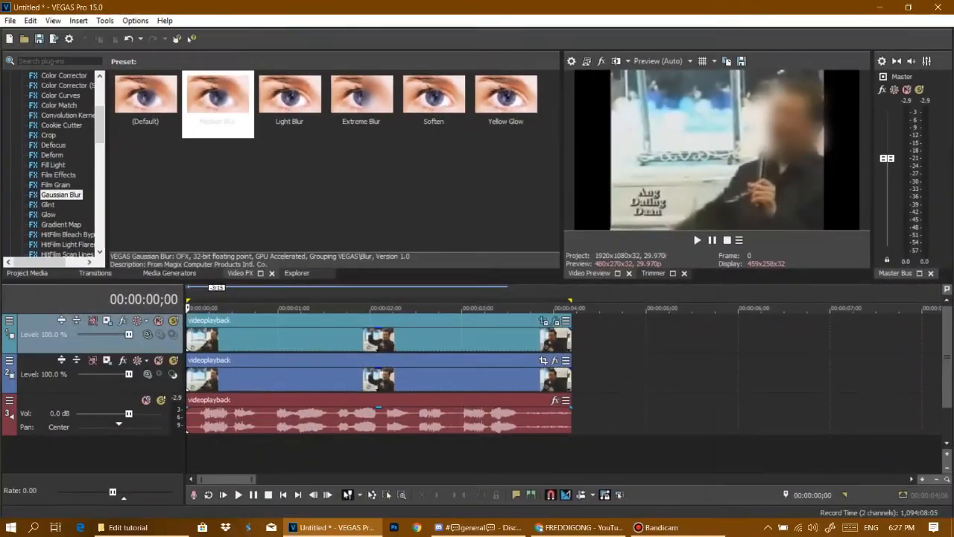
pyautogui.moveTo(382, 308); pyautogui.dragTo(186, 308)
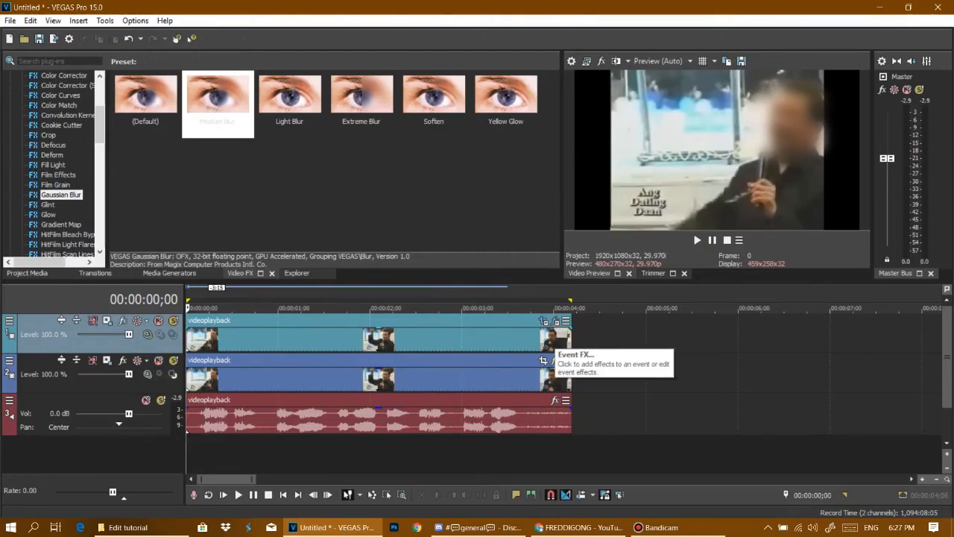
# - Remove Gaussian Blur from the upper video event and find the Pixelate effect's presets in the video effects list
pyautogui.click(554, 321)
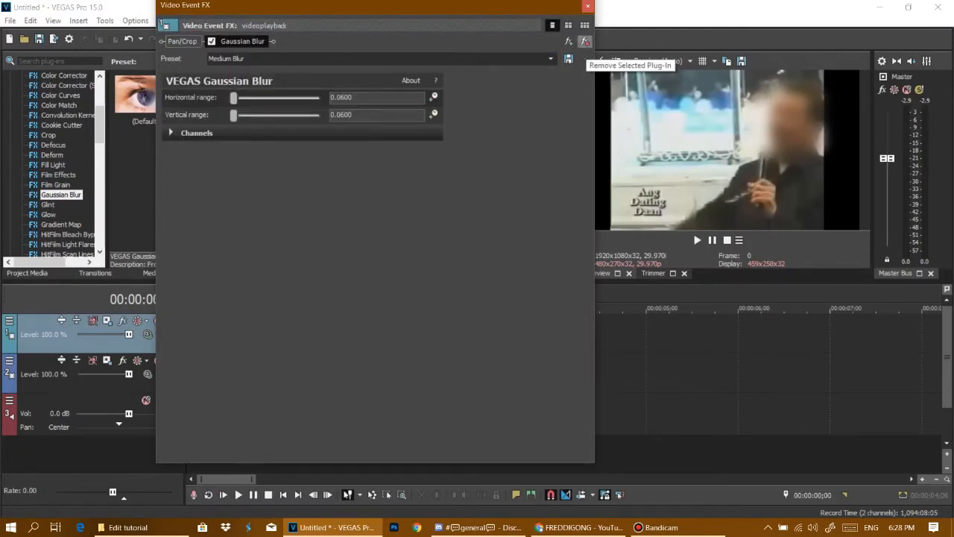
pyautogui.click(585, 41)
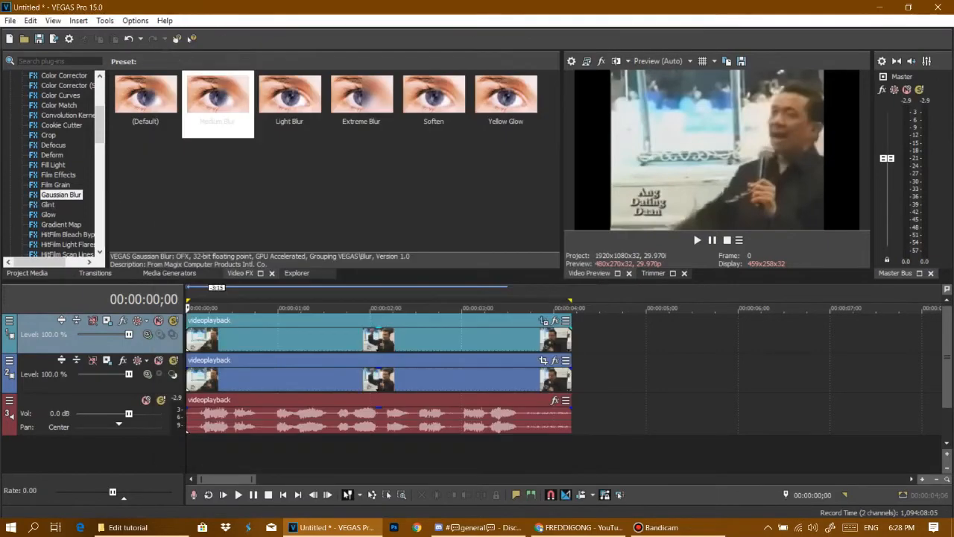
pyautogui.scroll(-2, 52, 164)
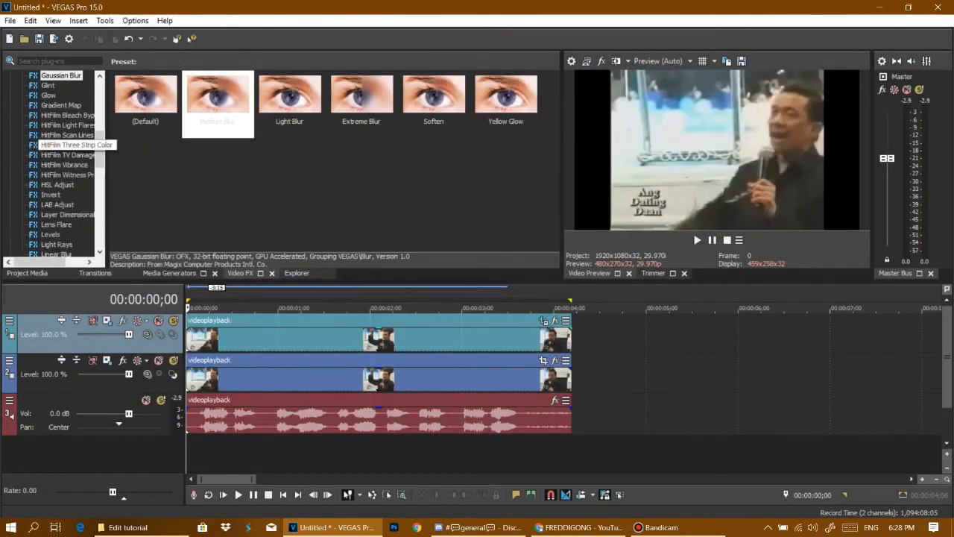
pyautogui.scroll(-2, 52, 164)
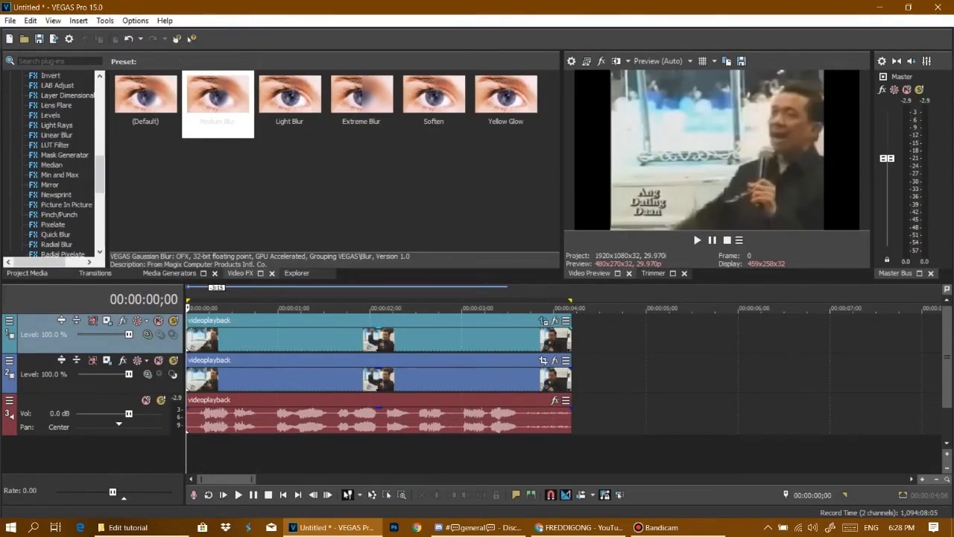
pyautogui.scroll(6, 52, 164)
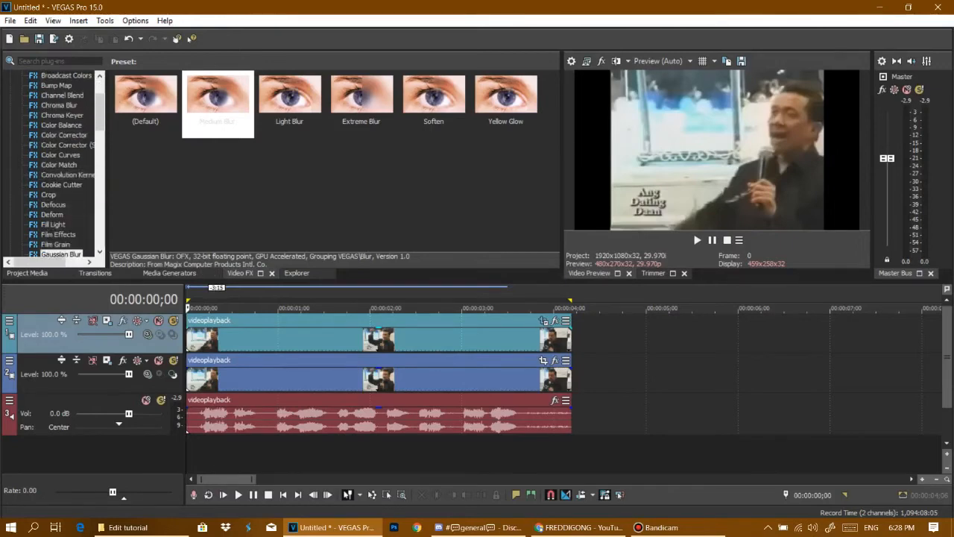
pyautogui.scroll(-8, 52, 164)
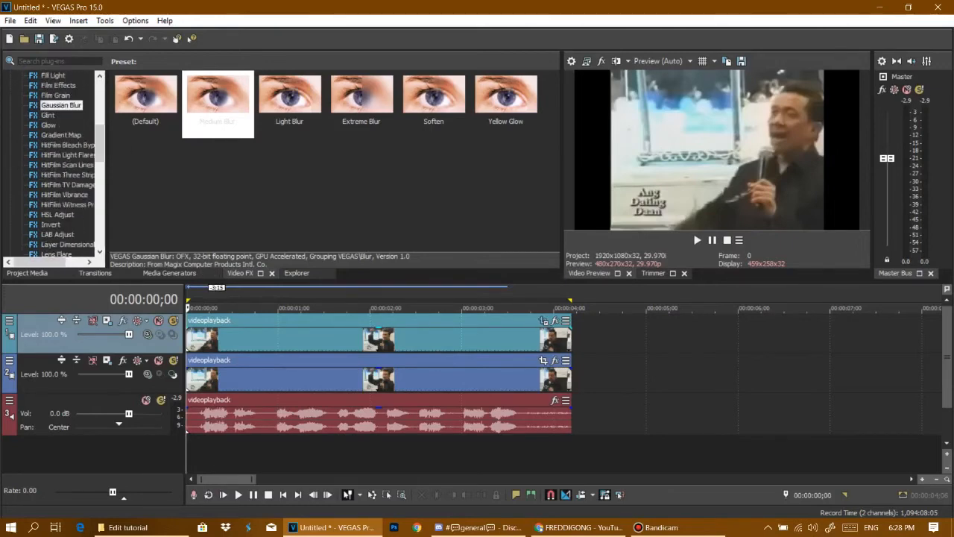
pyautogui.scroll(-5, 52, 164)
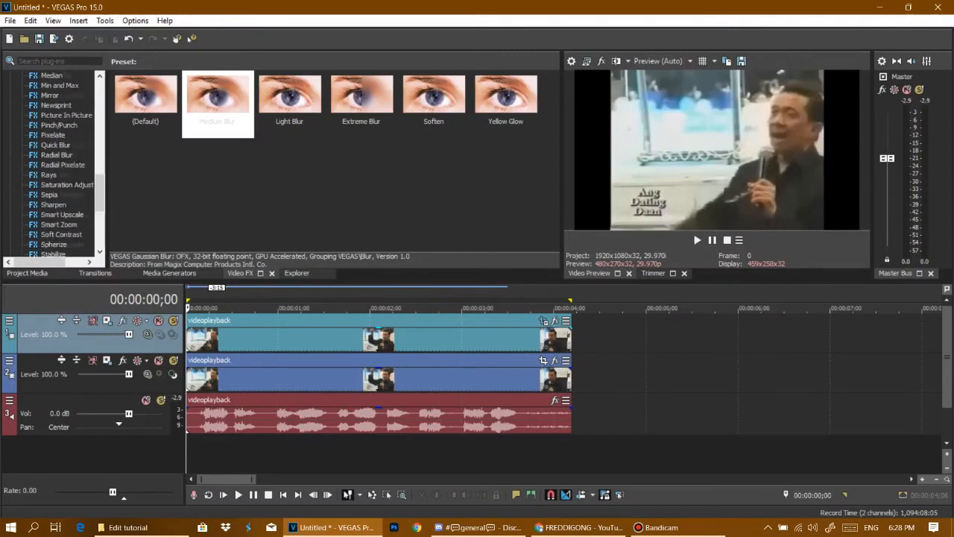
pyautogui.scroll(-3, 52, 164)
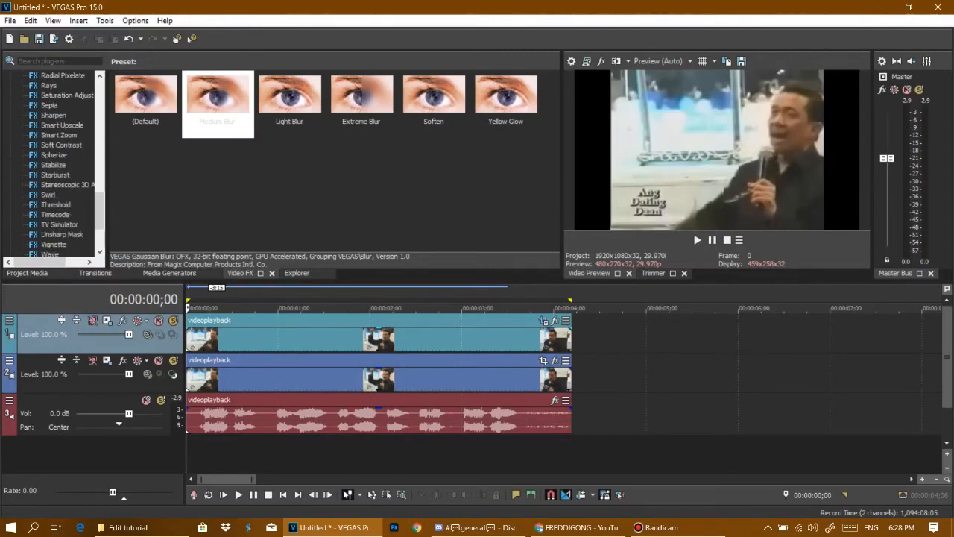
pyautogui.scroll(7, 52, 164)
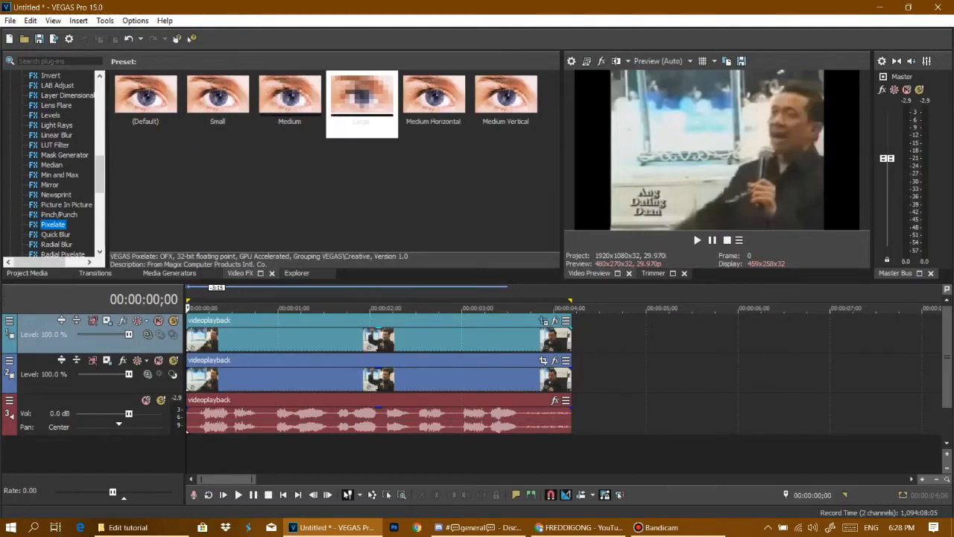
# - Apply Pixelate's (Default) preset to the masked upper video event, with horizontal pixelization at 0.701 and vertical at 0.177
pyautogui.moveTo(361, 97); pyautogui.dragTo(362, 171)
pyautogui.click(145, 97)
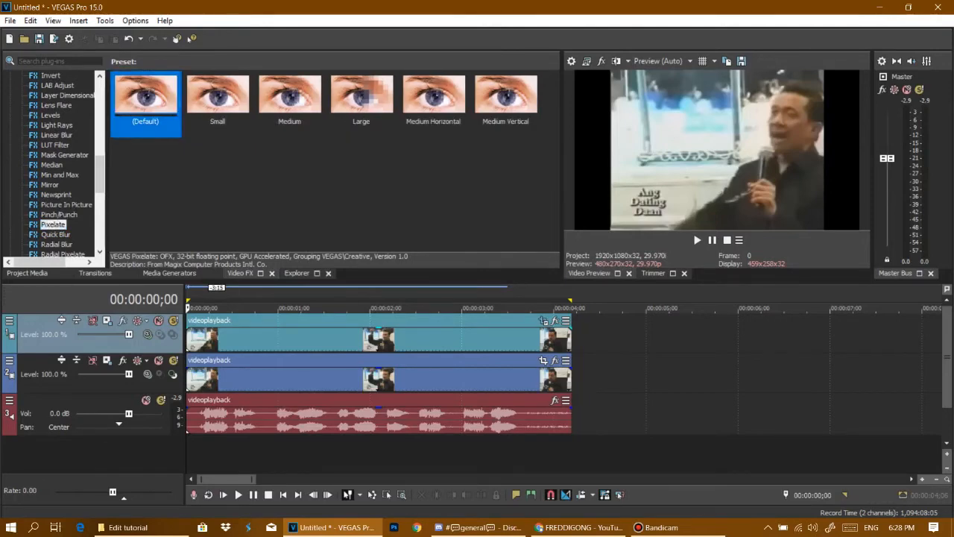
pyautogui.moveTo(145, 97); pyautogui.dragTo(290, 339)
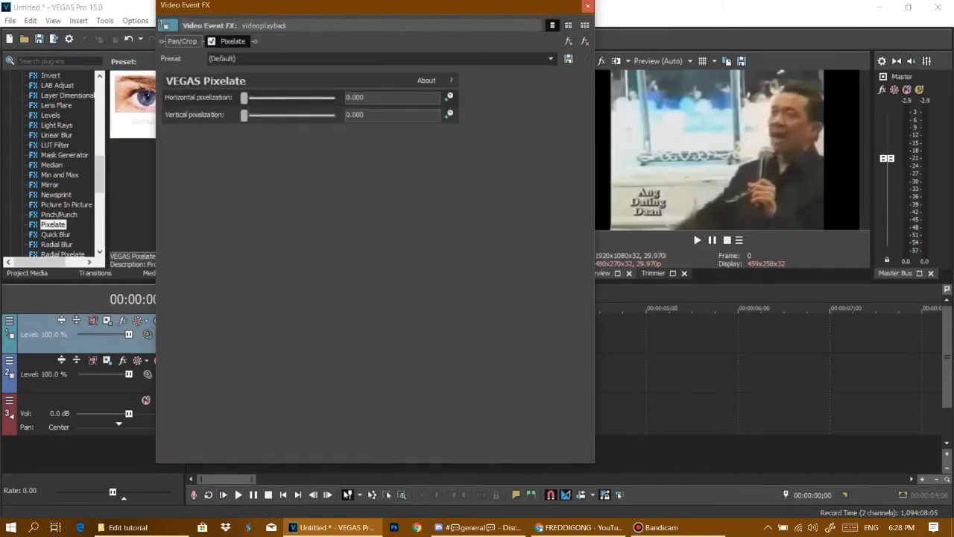
pyautogui.moveTo(298, 6); pyautogui.dragTo(171, 91)
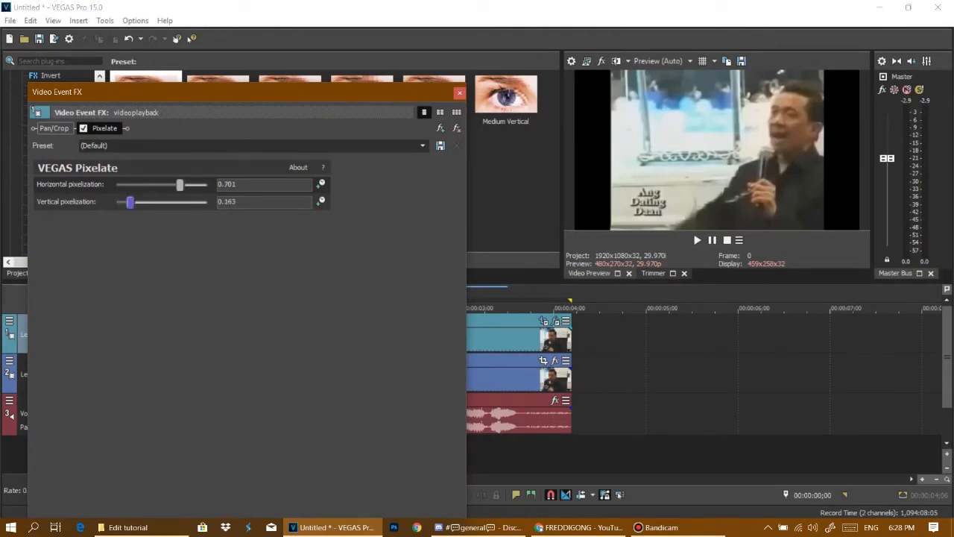
# - Set Pixelate's horizontal pixelization to 0.946 and vertical to 0.898 while previewing frame 79, and close the effects window
pyautogui.click(523, 341)
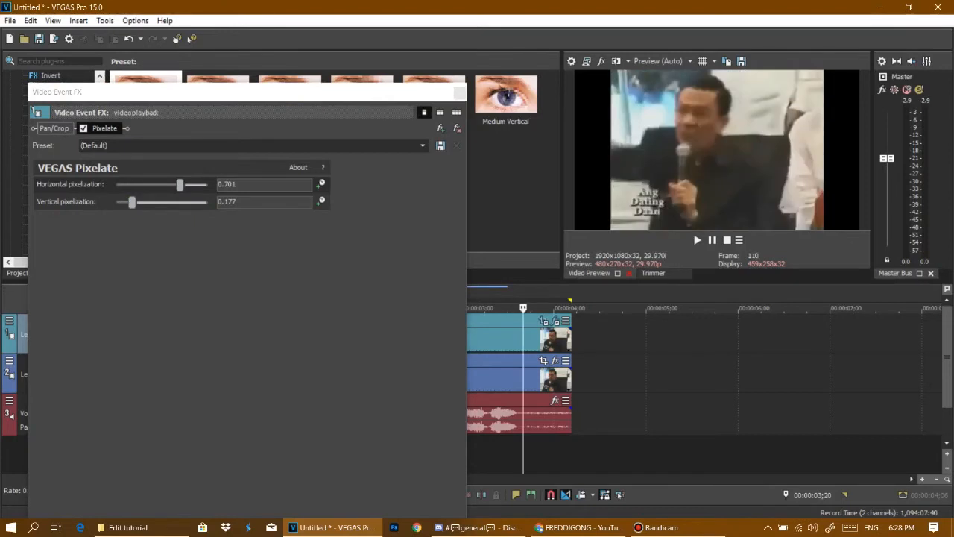
pyautogui.press('Left')
pyautogui.press('Left')
pyautogui.press('Left')
pyautogui.press('Left')
pyautogui.press('Left')
pyautogui.press('Left')
pyautogui.press('Left')
pyautogui.press('Left')
pyautogui.press('Left')
pyautogui.press('Left')
pyautogui.press('Left')
pyautogui.press('Left')
pyautogui.press('Left')
pyautogui.press('Left')
pyautogui.press('Left')
pyautogui.press('Left')
pyautogui.press('Left')
pyautogui.press('Left')
pyautogui.press('Left')
pyautogui.press('Left')
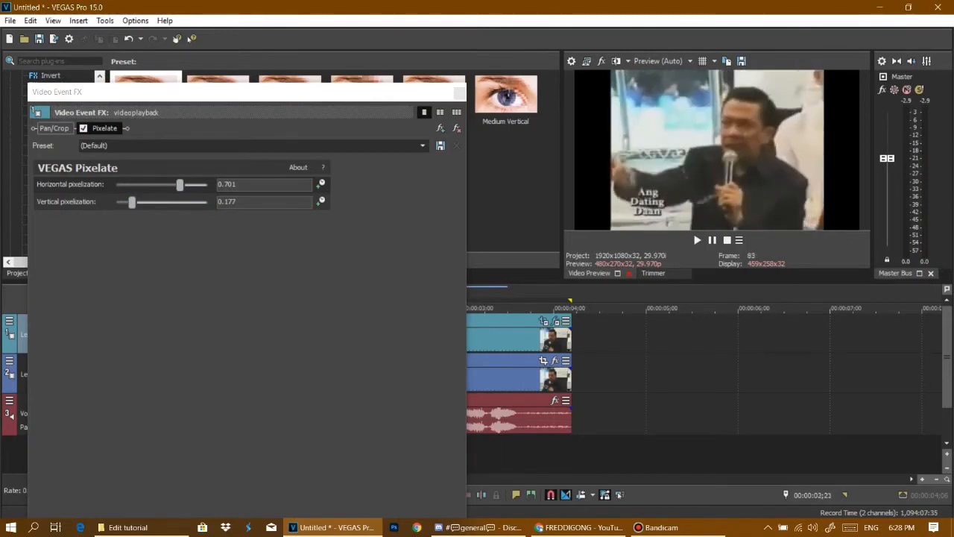
pyautogui.moveTo(179, 184); pyautogui.dragTo(202, 201)
pyautogui.click(200, 201)
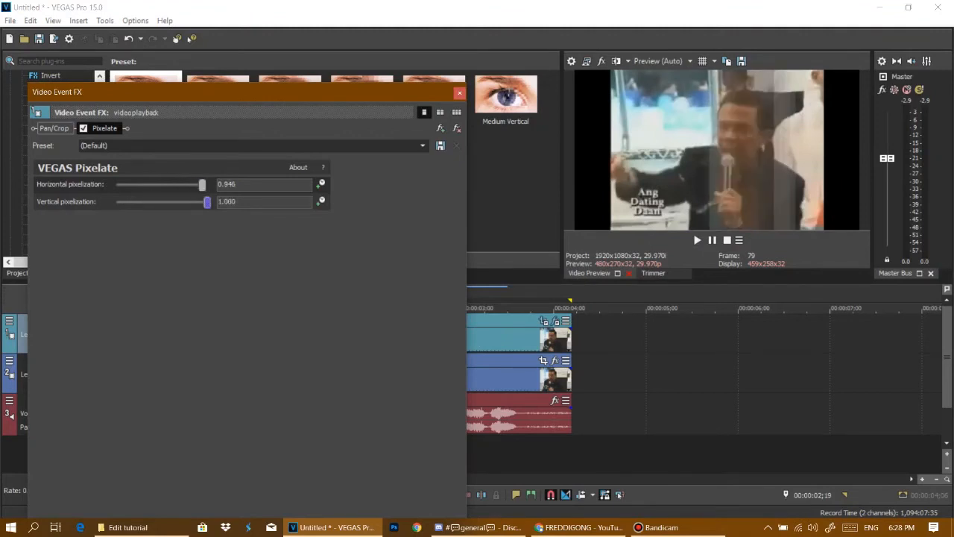
pyautogui.moveTo(201, 201); pyautogui.dragTo(198, 202)
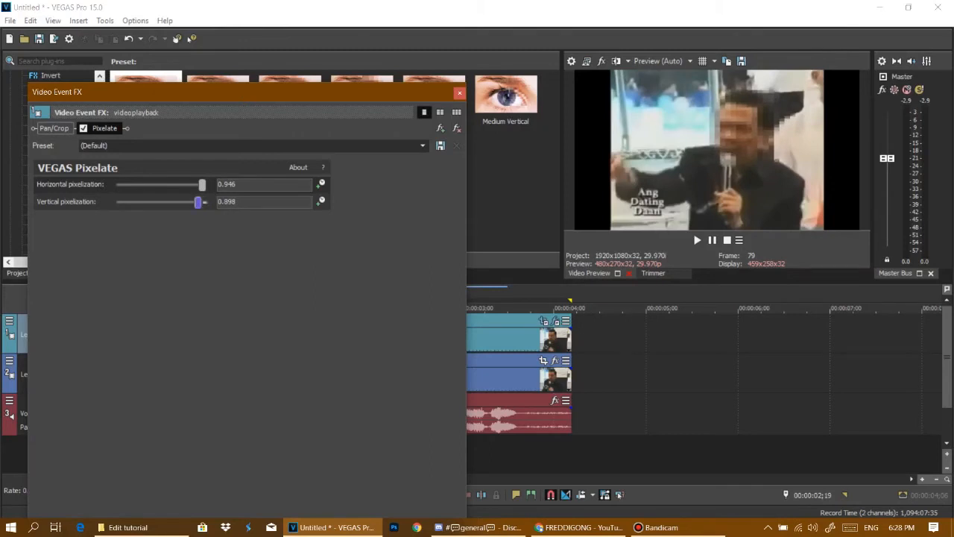
pyautogui.click(459, 92)
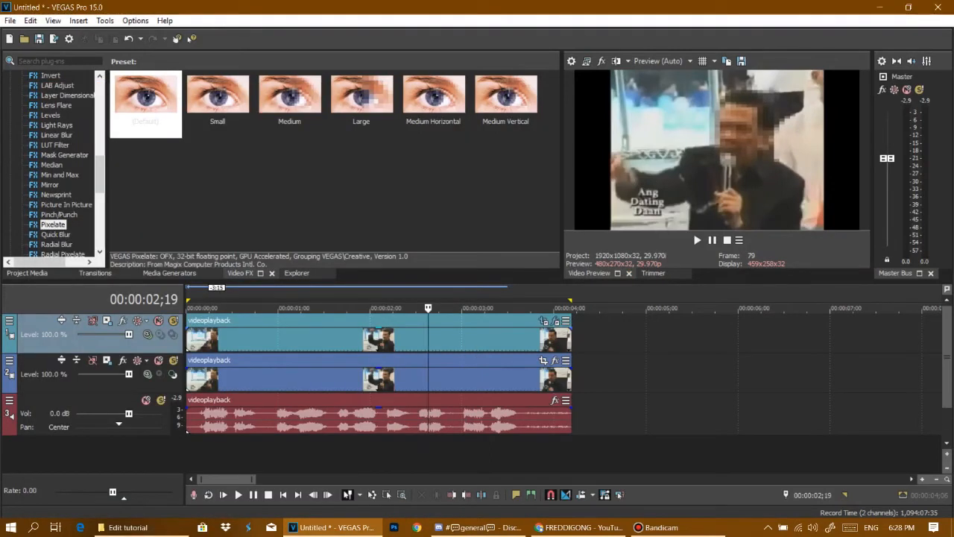
# - Play the clip from the start to check the pixelated head
pyautogui.moveTo(427, 308); pyautogui.dragTo(186, 308)
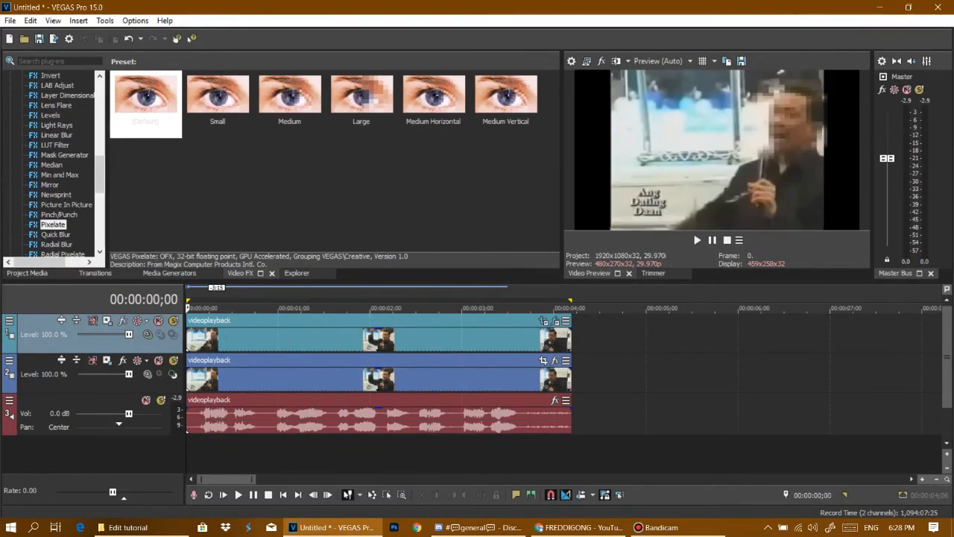
pyautogui.press('space')
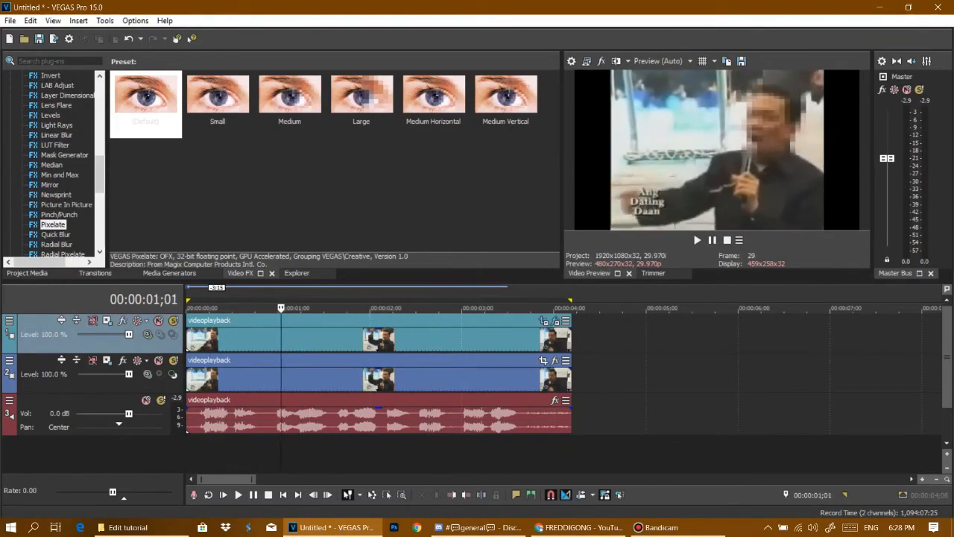
pyautogui.press('space')
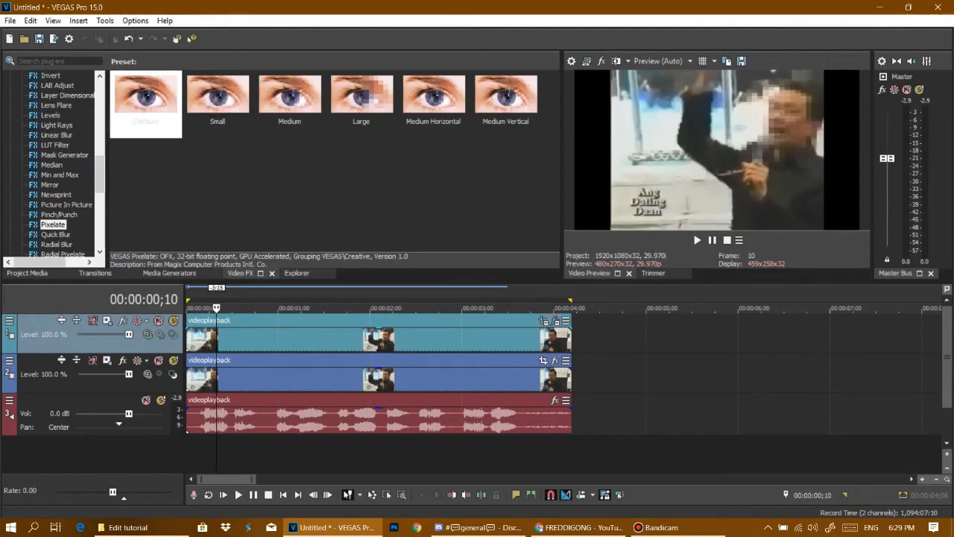
# - Set Pixelate's horizontal pixelization to 0.973 and vertical to 0.952 on the upper video event, and return the playhead to the start
pyautogui.click(556, 321)
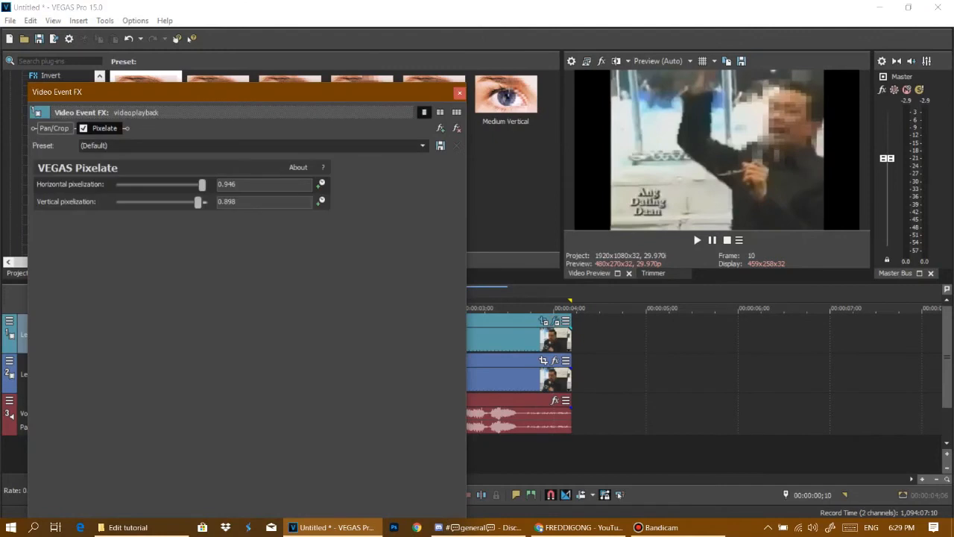
pyautogui.moveTo(202, 184); pyautogui.dragTo(202, 201)
pyautogui.click(460, 93)
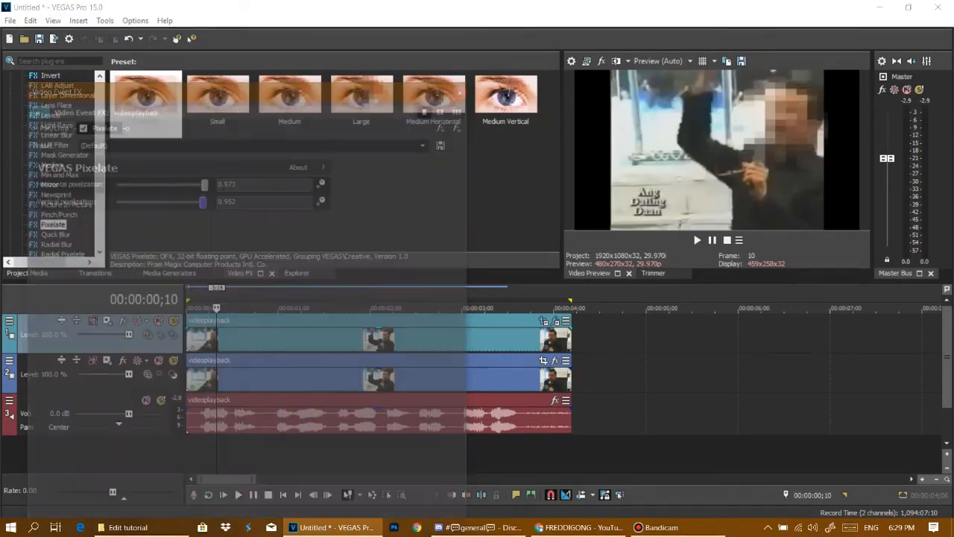
pyautogui.press('Home')
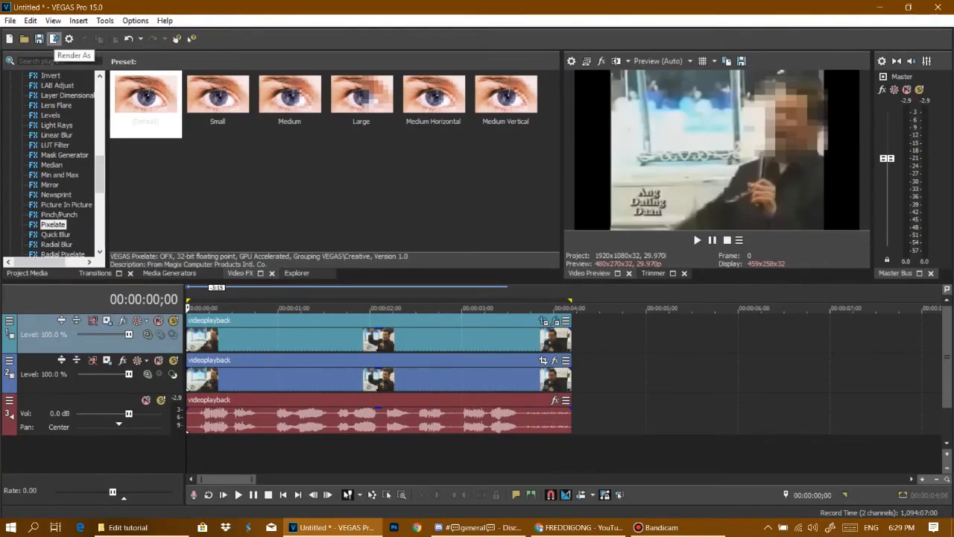
# - Render the project as Untitled.mp4 in MAGIX AVC/AAC MP4 format with the Internet HD 720p 29.97 fps (Intel QSV) template, and close the render dialog
pyautogui.click(53, 39)
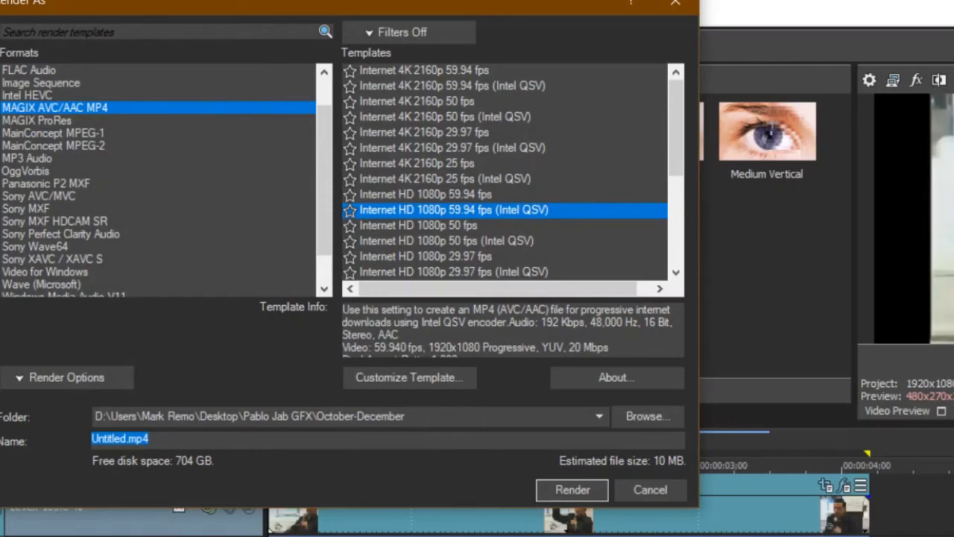
pyautogui.click(425, 195)
pyautogui.click(453, 211)
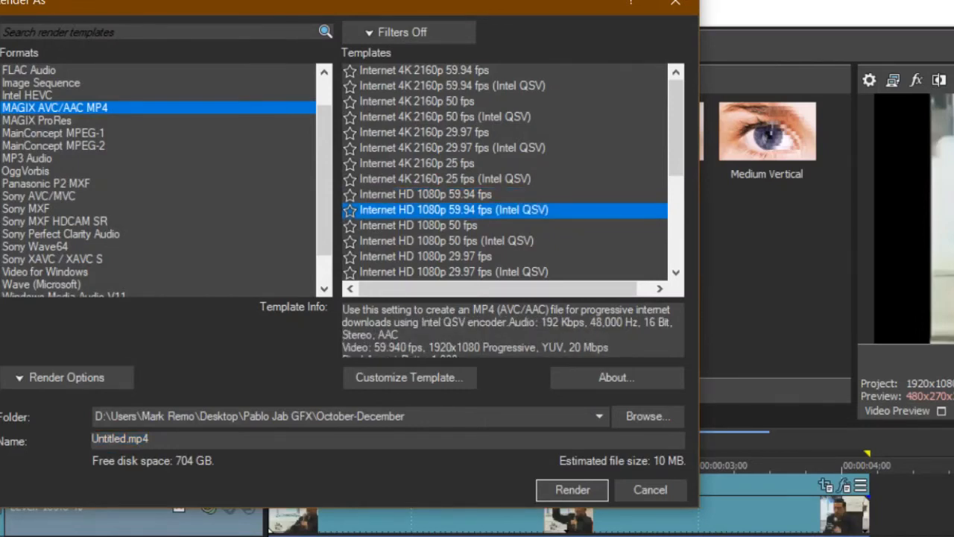
pyautogui.click(426, 195)
pyautogui.click(453, 210)
pyautogui.scroll(-3, 513, 172)
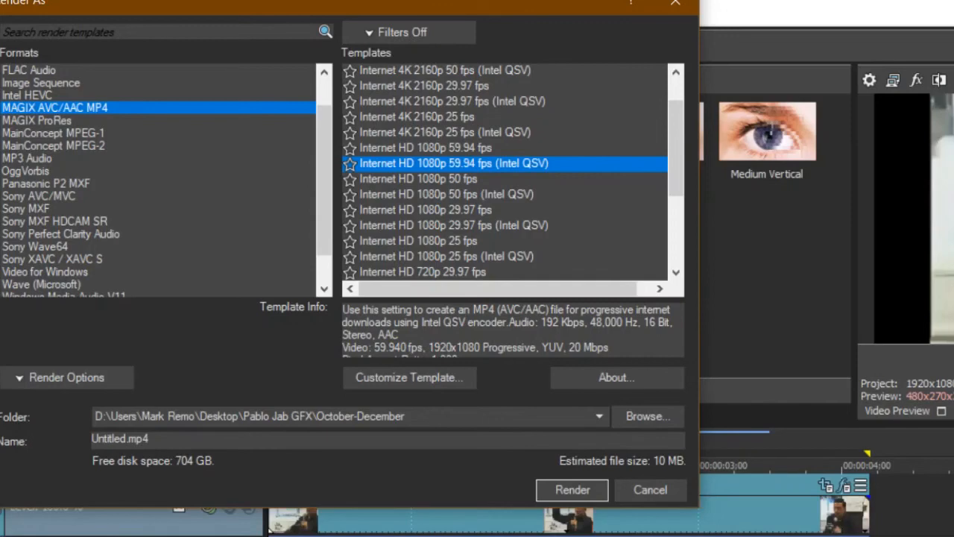
pyautogui.scroll(-1, 505, 172)
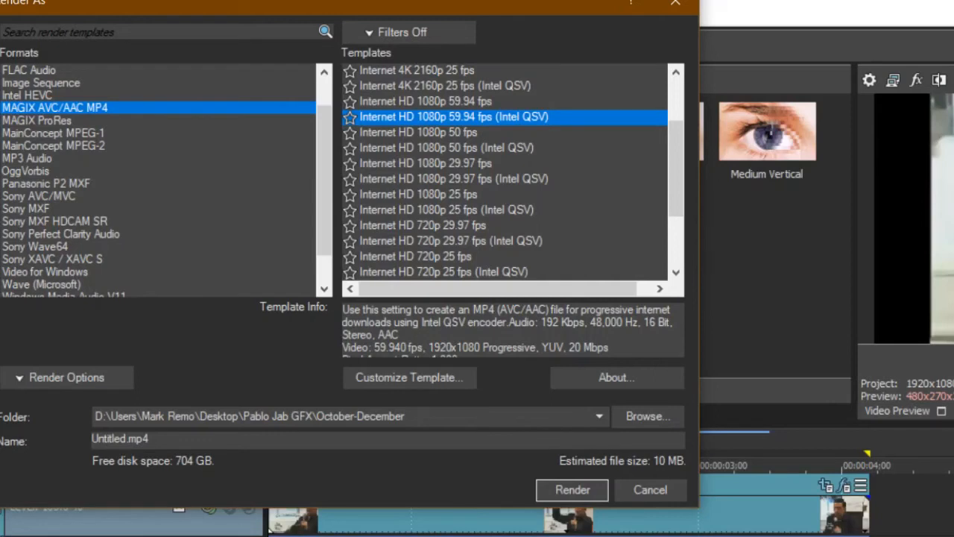
pyautogui.click(447, 225)
pyautogui.click(450, 241)
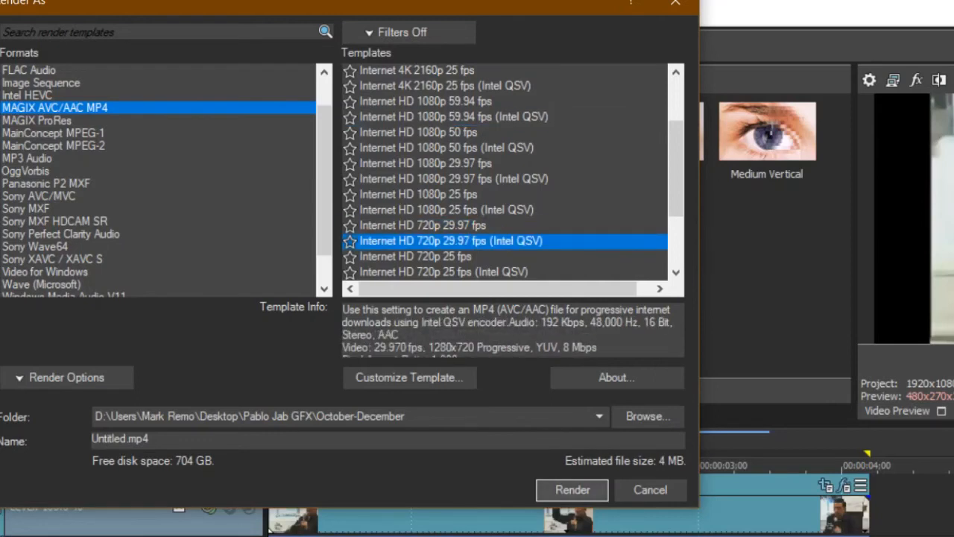
pyautogui.click(572, 490)
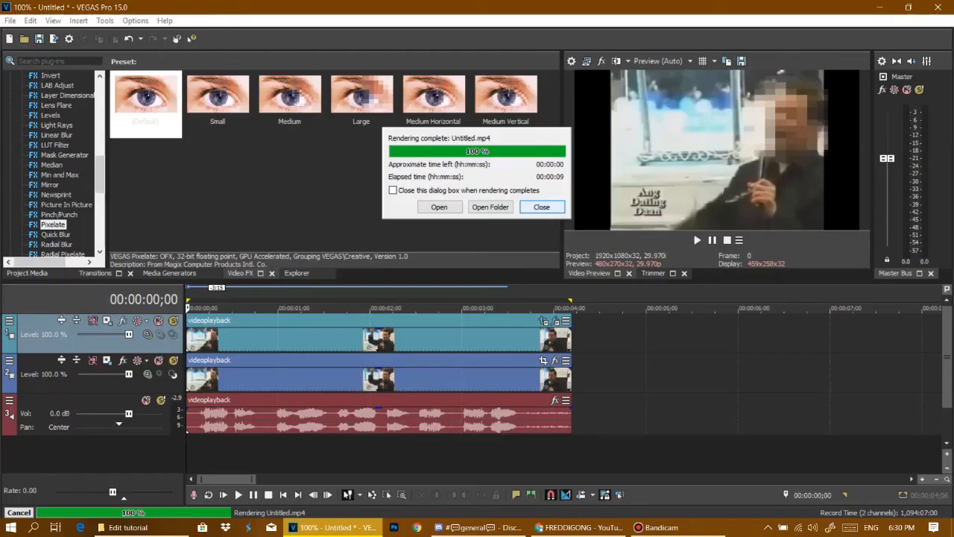
pyautogui.click(794, 442)
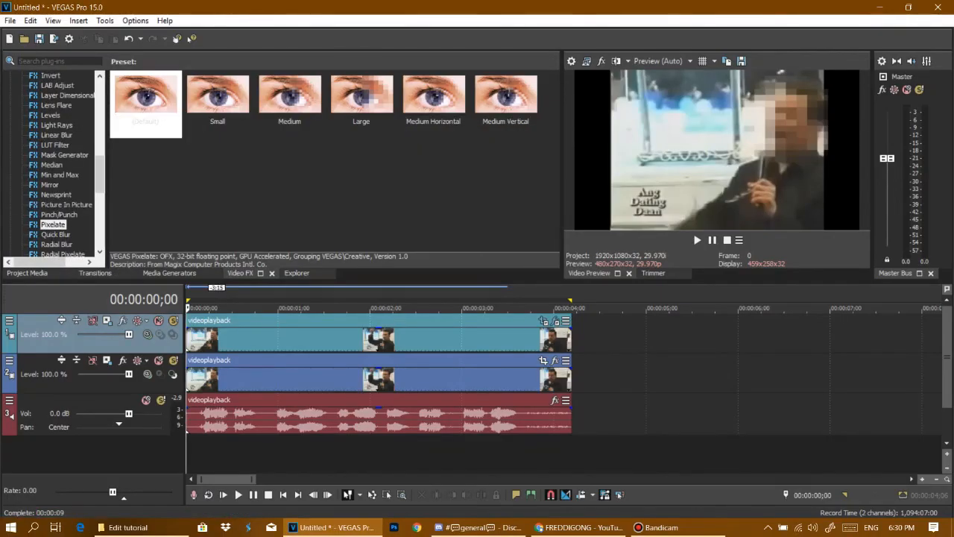
# - Review the pixelated head by scrubbing the timeline from about 00:00:02;19 back to the start
pyautogui.click(428, 308)
pyautogui.moveTo(428, 307); pyautogui.dragTo(187, 308)
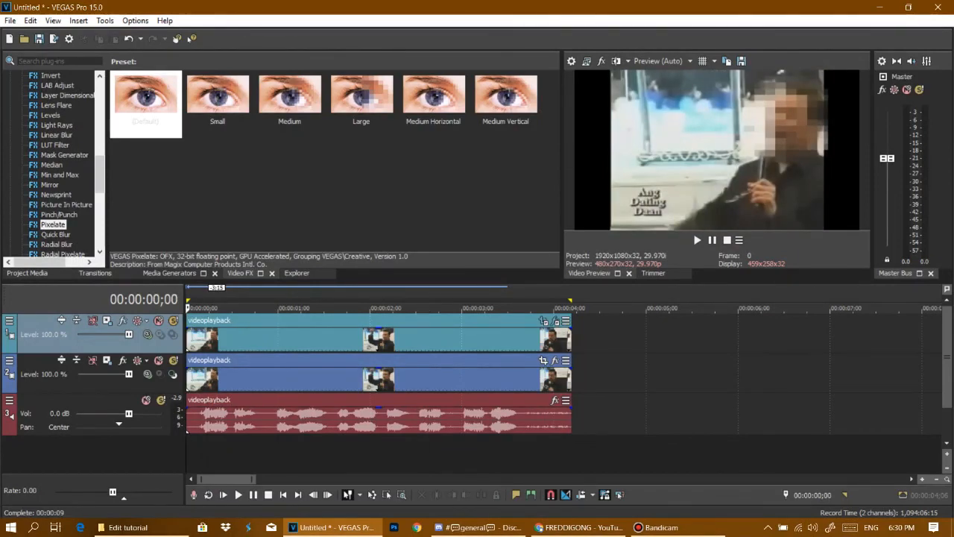